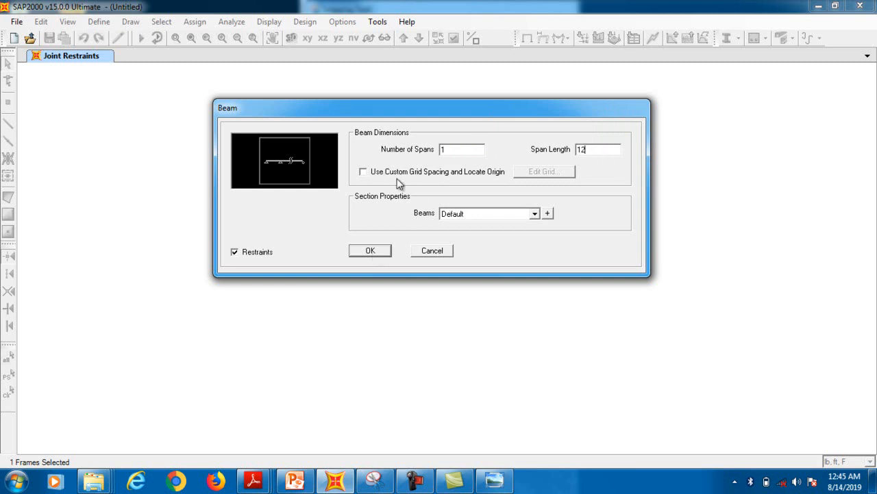
- Create the 1-span beam model with a 12 ft span length and show only its X-Z plane view
click(367, 252)
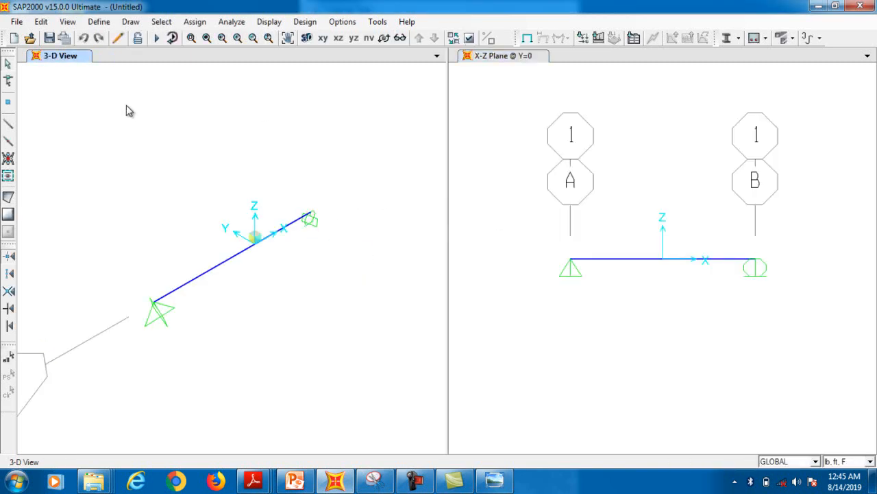
click(85, 55)
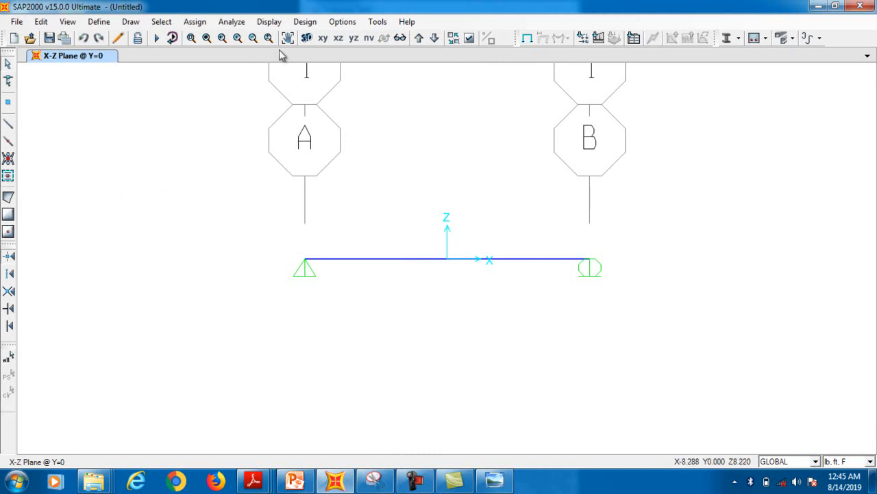
click(339, 38)
- Assign a pinned restraint to the joint at grid A, restraining translations 1, 2 and 3
click(305, 259)
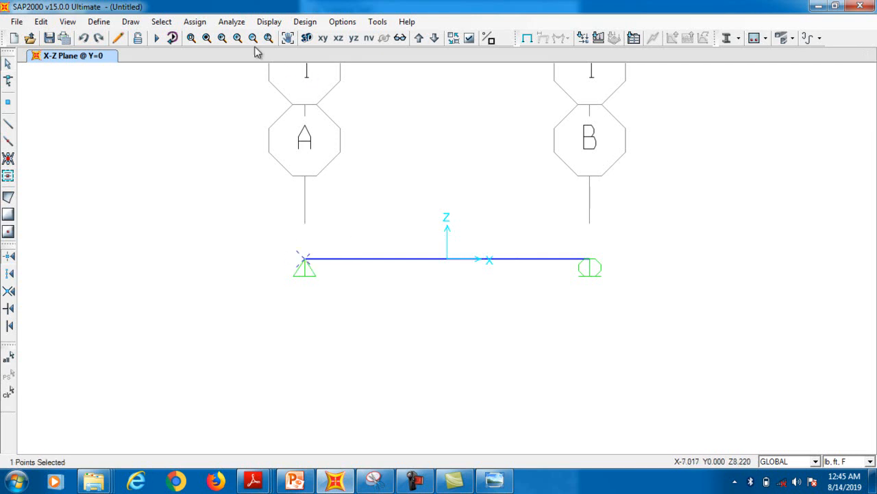
click(195, 21)
mouse_move(213, 36)
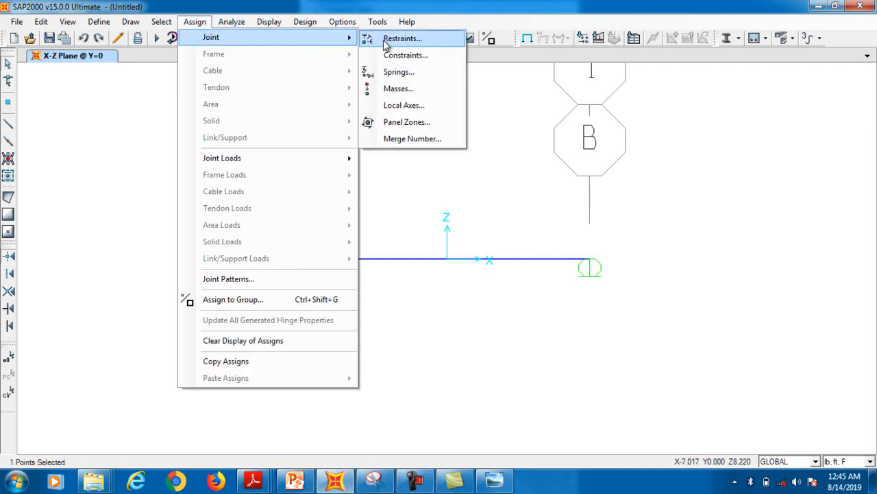
click(441, 38)
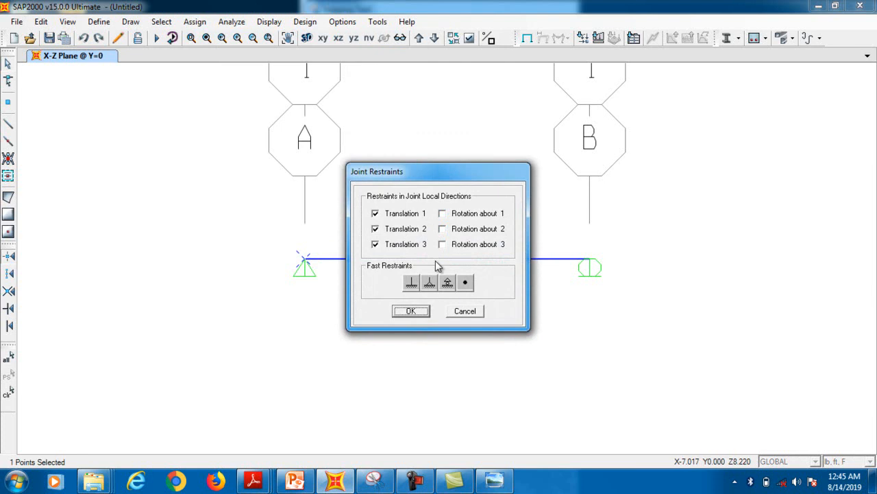
click(415, 311)
- Assign a roller restraint to the beam's end joint at grid B
click(586, 269)
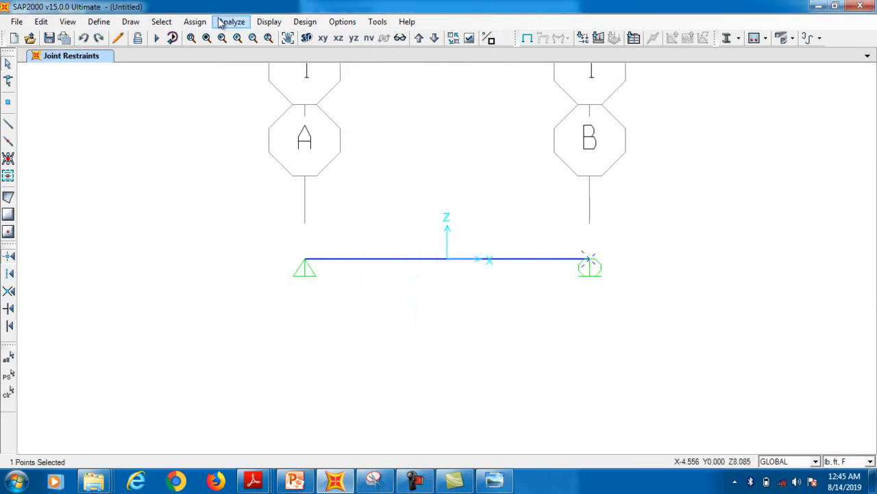
click(193, 22)
mouse_move(231, 39)
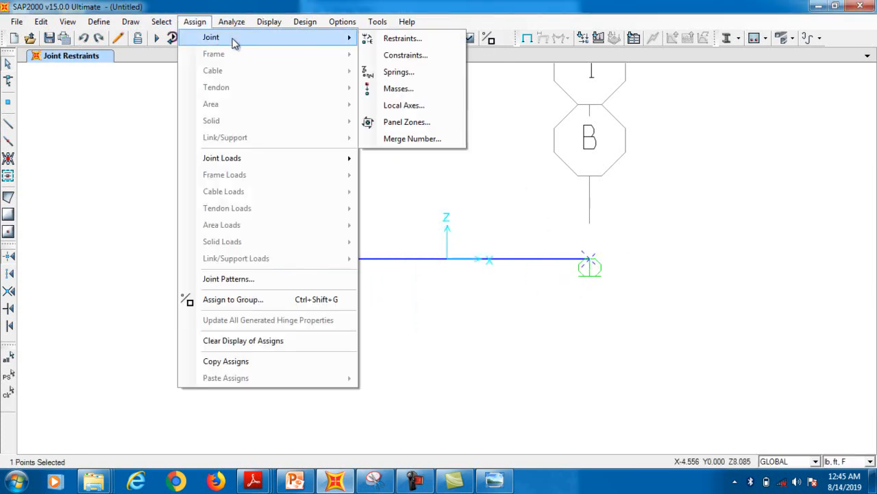
click(404, 37)
click(446, 281)
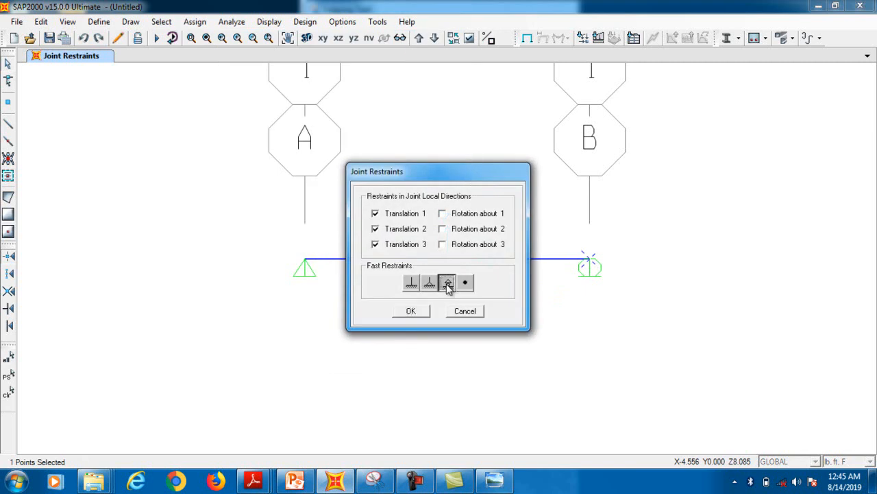
click(414, 310)
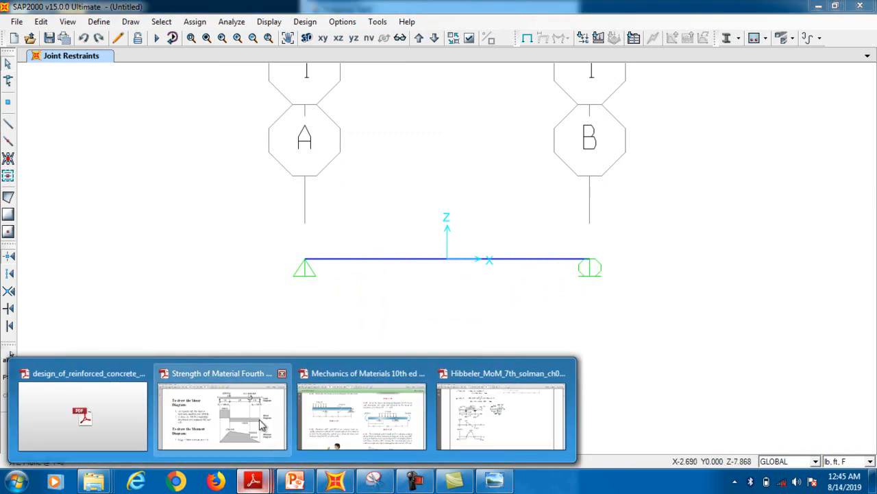
- Check the load diagram of the beam problem in the Strength of Material PDF in Adobe Reader
click(263, 426)
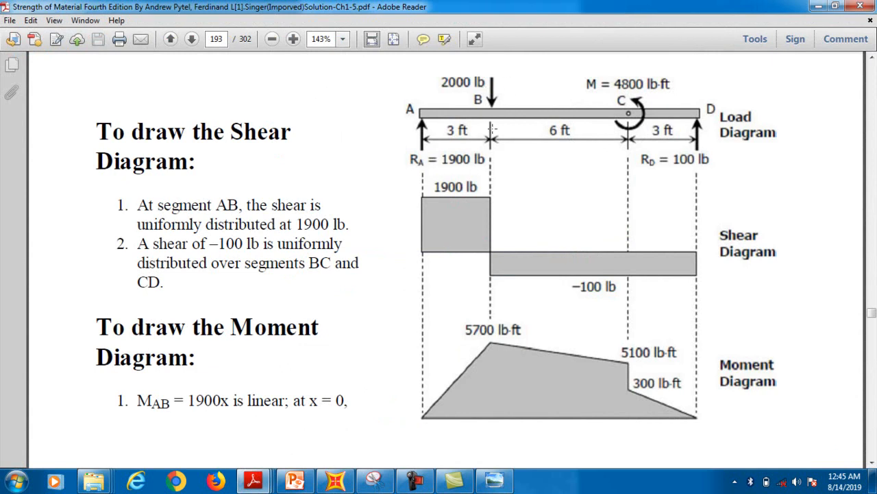
click(818, 6)
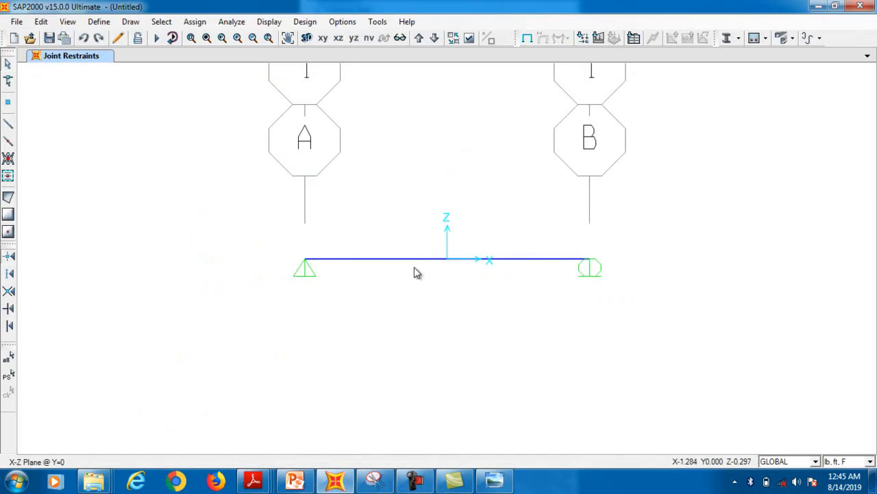
click(195, 21)
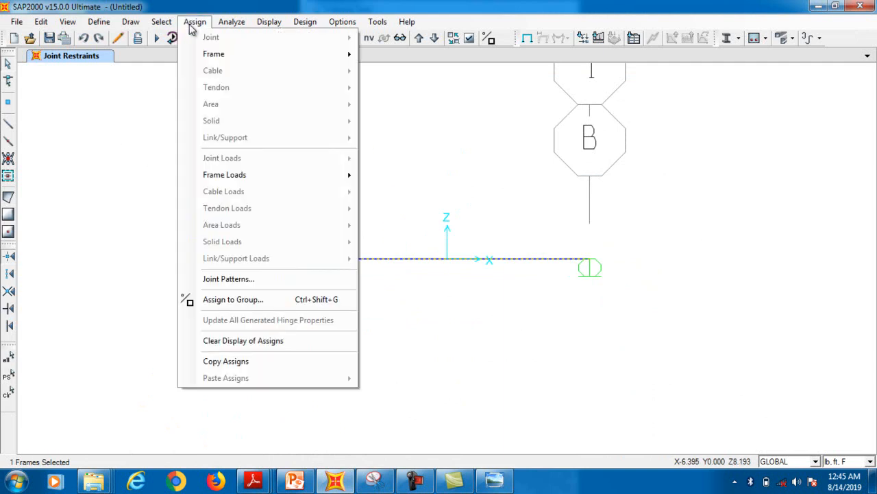
click(397, 194)
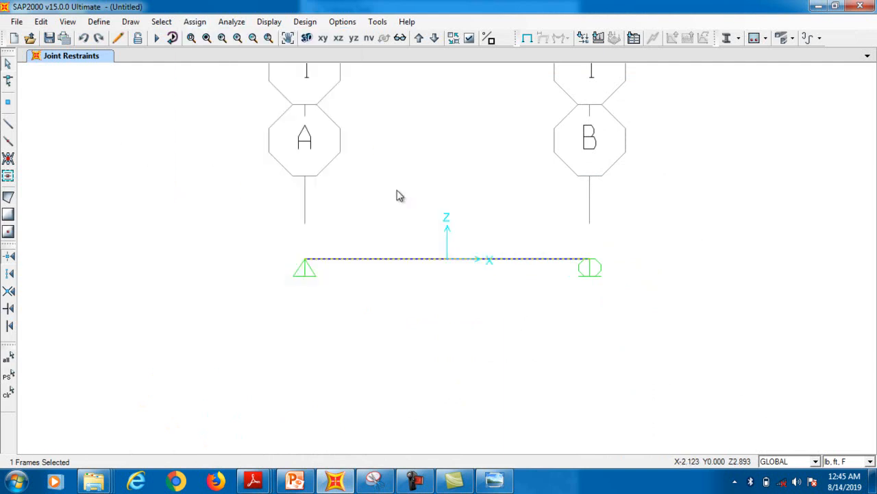
click(195, 22)
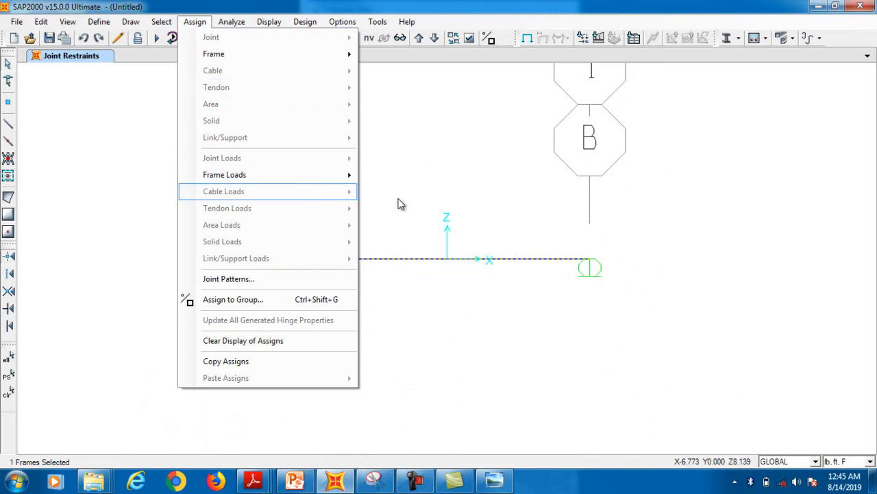
mouse_move(336, 180)
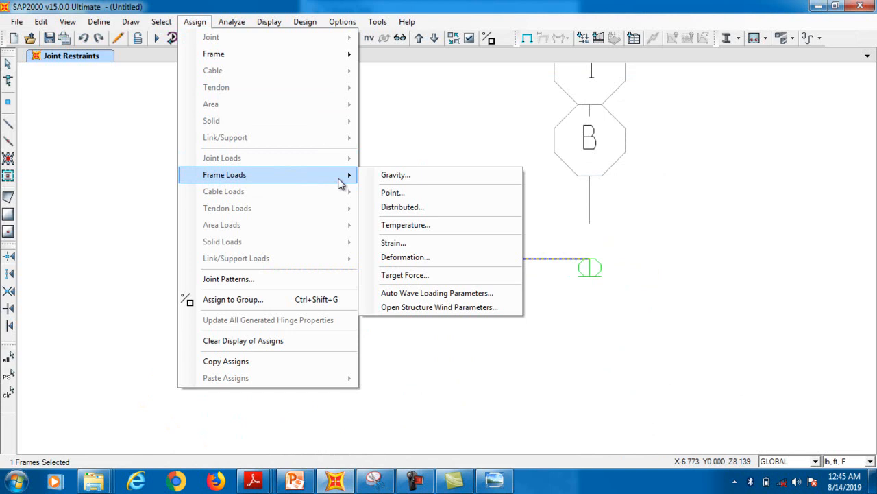
click(384, 193)
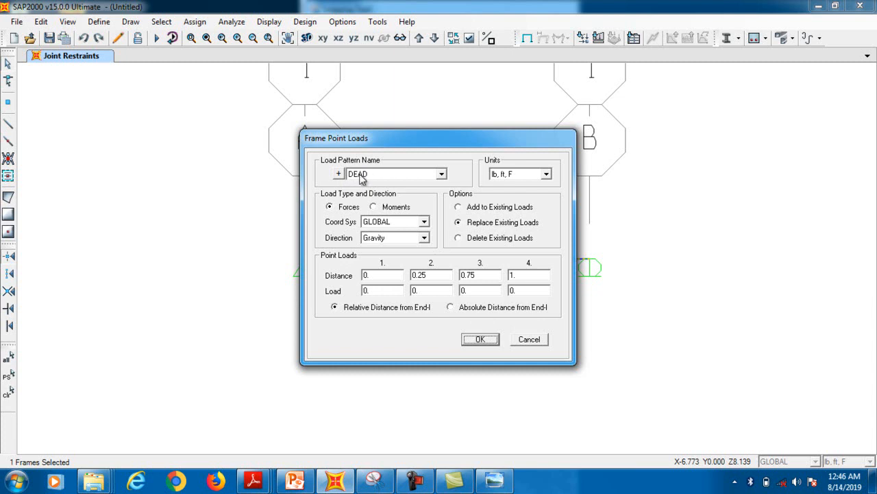
click(528, 340)
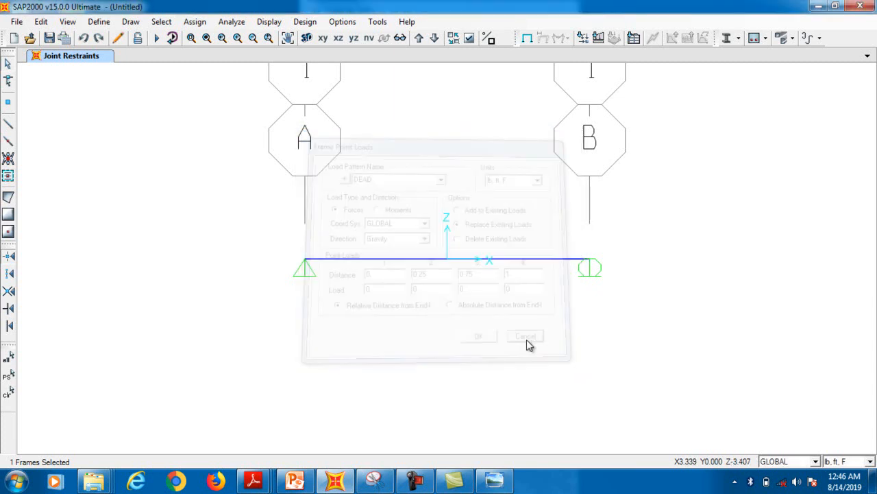
- Edit the weight property modifier of frame section FSEC1 and accept the section changes
click(99, 23)
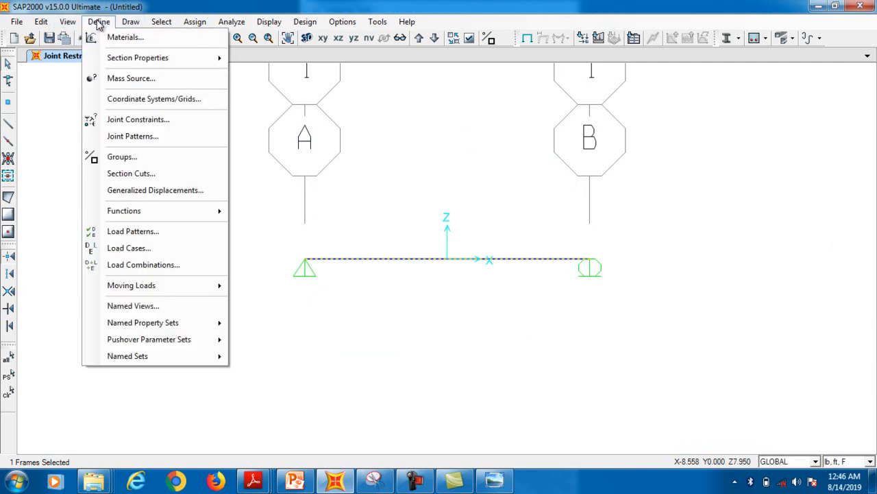
mouse_move(116, 61)
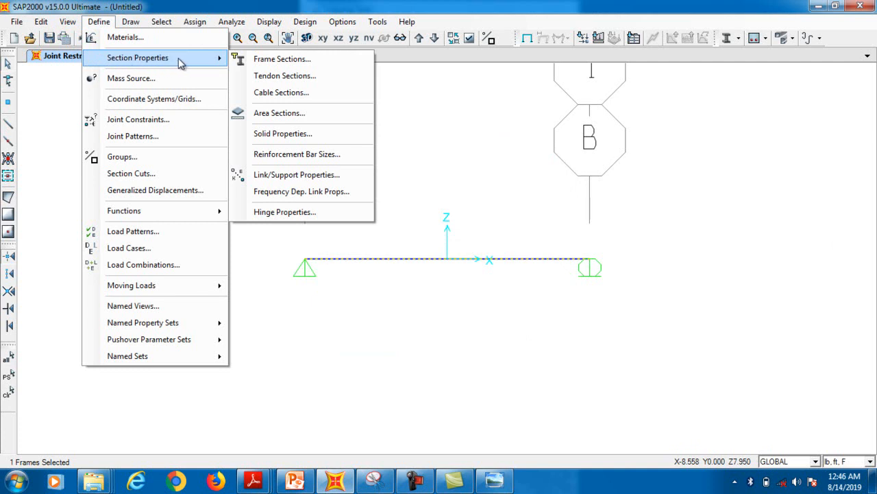
click(279, 61)
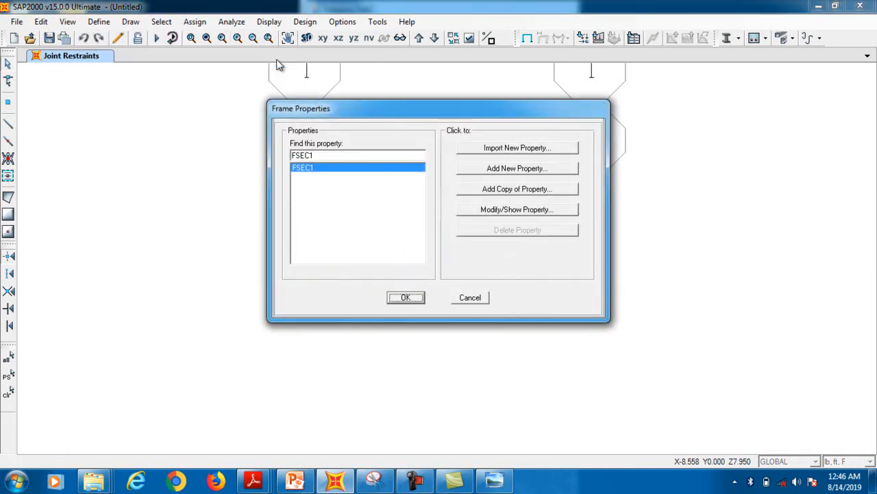
click(517, 213)
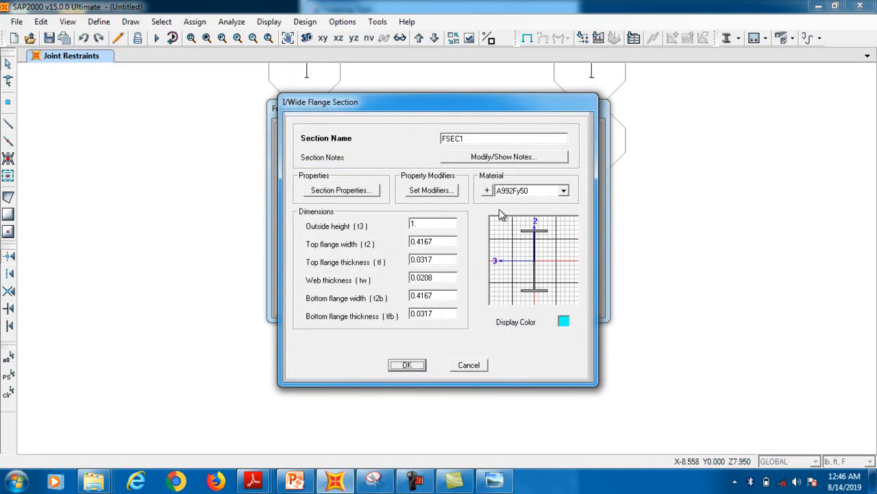
click(422, 192)
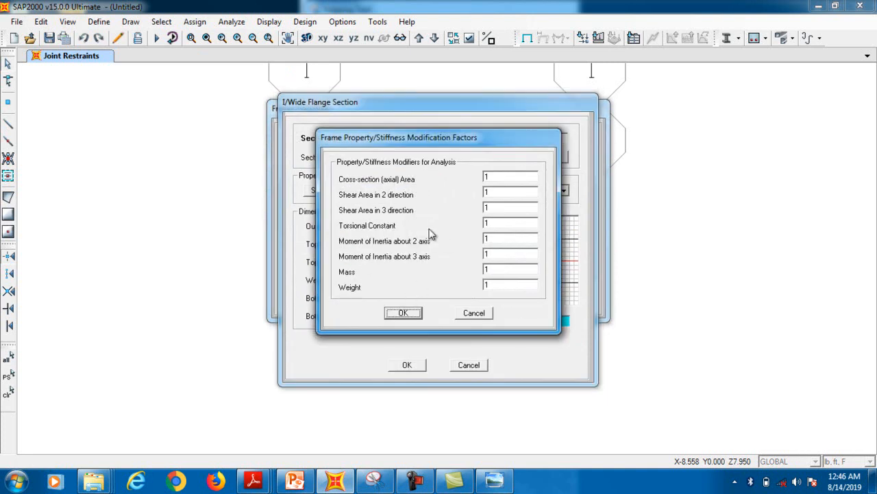
double_click(503, 285)
click(404, 313)
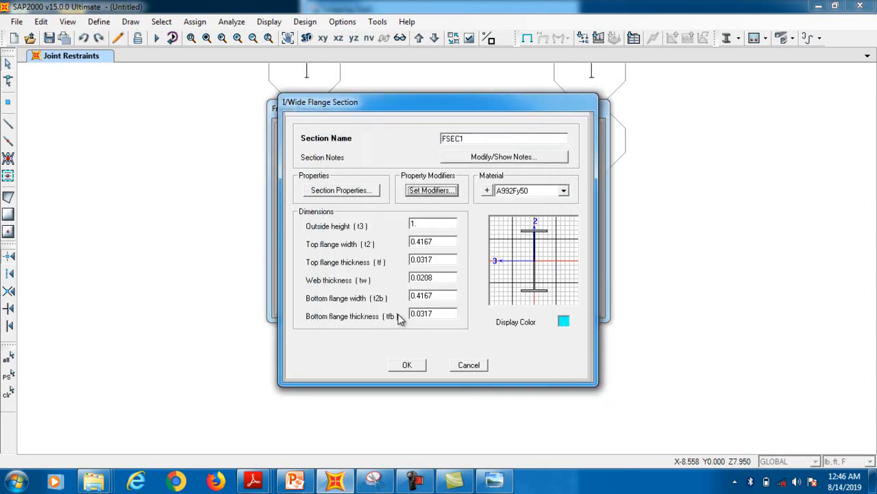
click(408, 366)
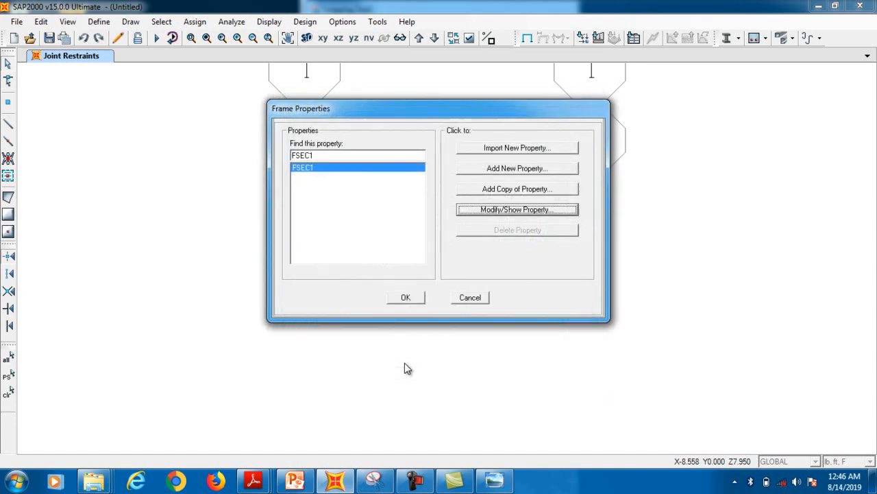
click(405, 297)
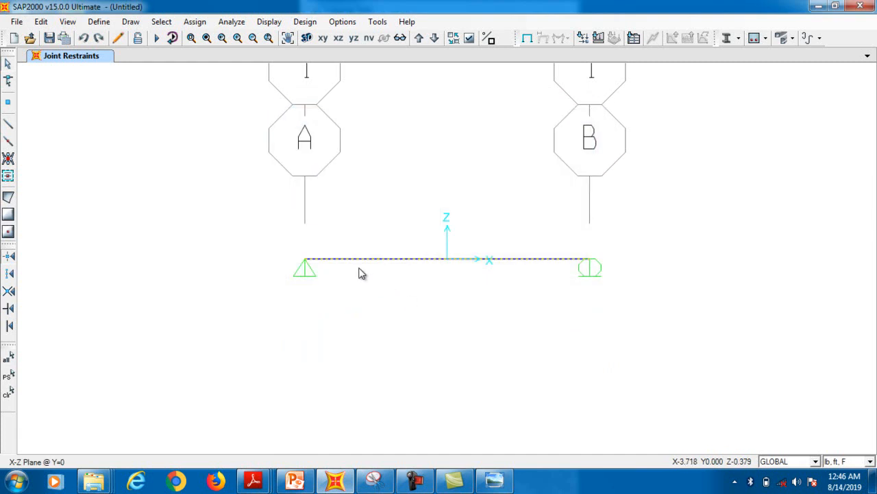
- Start a DEAD frame point load on the beam, added to existing loads and using absolute distance from End-I
click(194, 22)
mouse_move(258, 172)
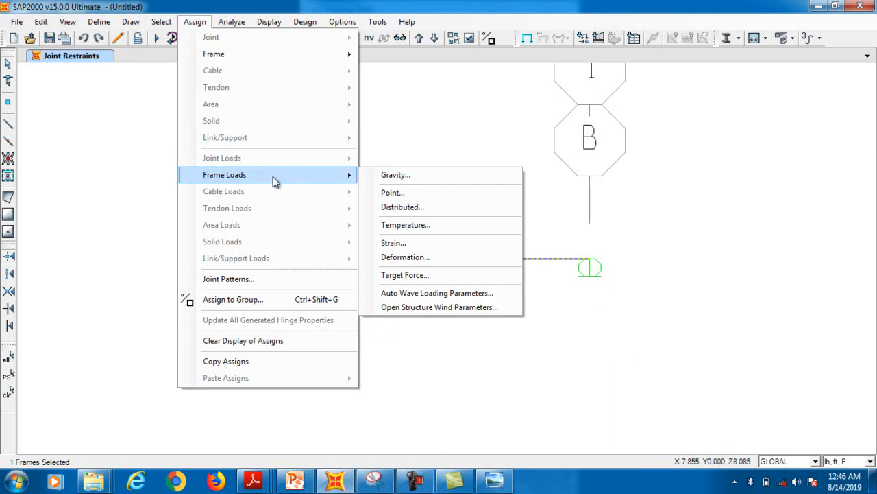
click(383, 194)
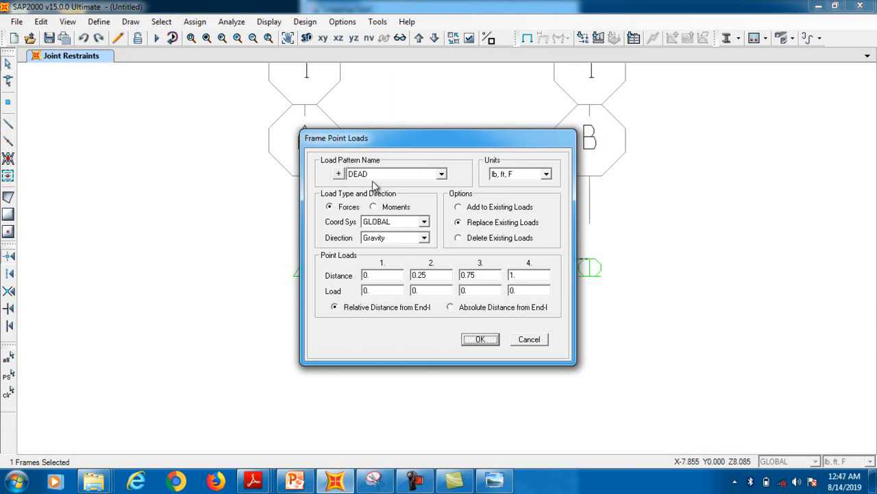
click(471, 208)
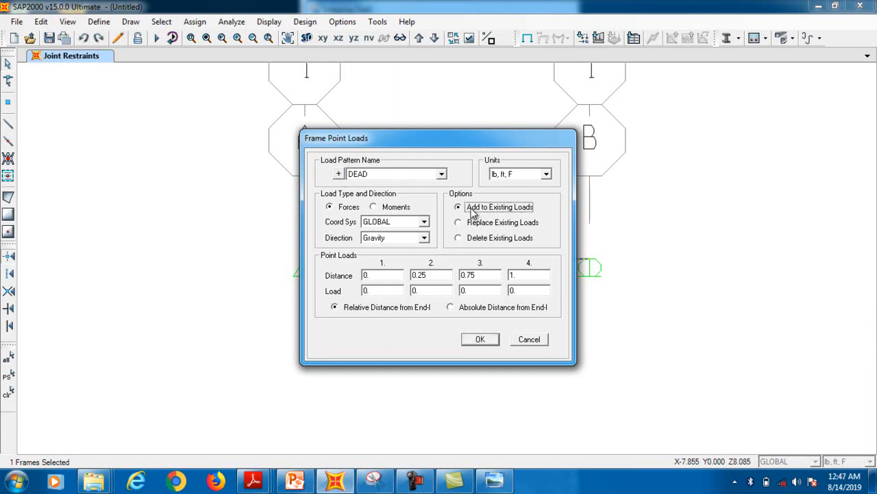
click(462, 208)
click(469, 310)
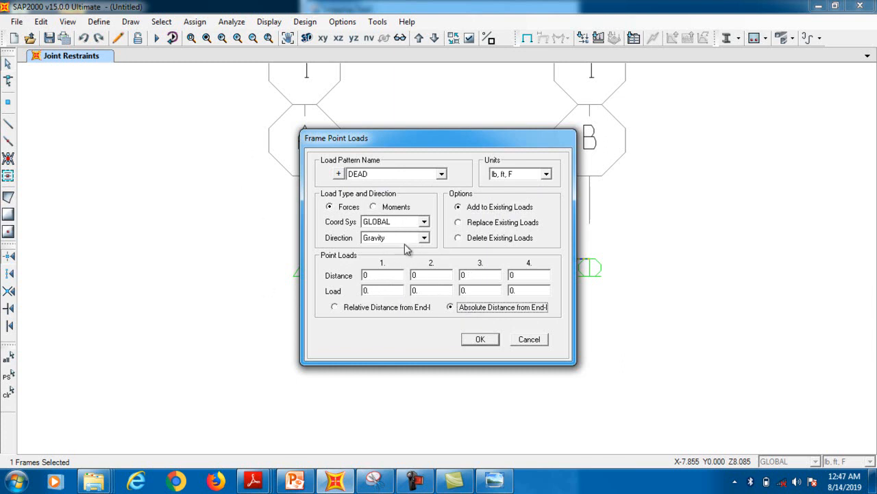
click(371, 274)
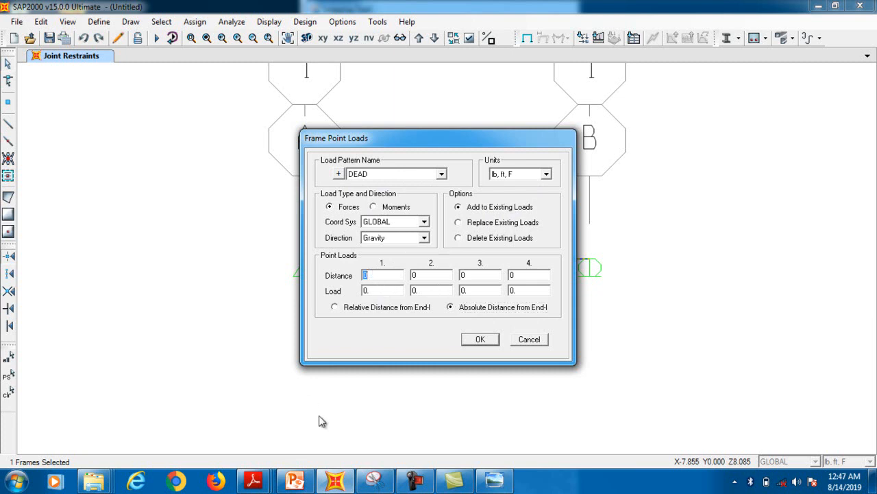
- In Snipping Tool, annotate the load diagram with 0 and an arrow at A, 12 at the far end, and a mark at the 3 ft dimension
mouse_move(253, 480)
mouse_move(251, 423)
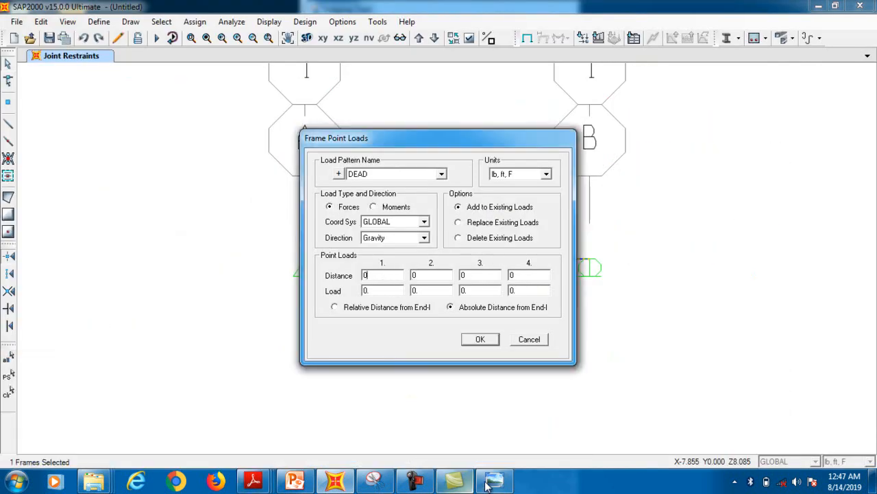
click(391, 484)
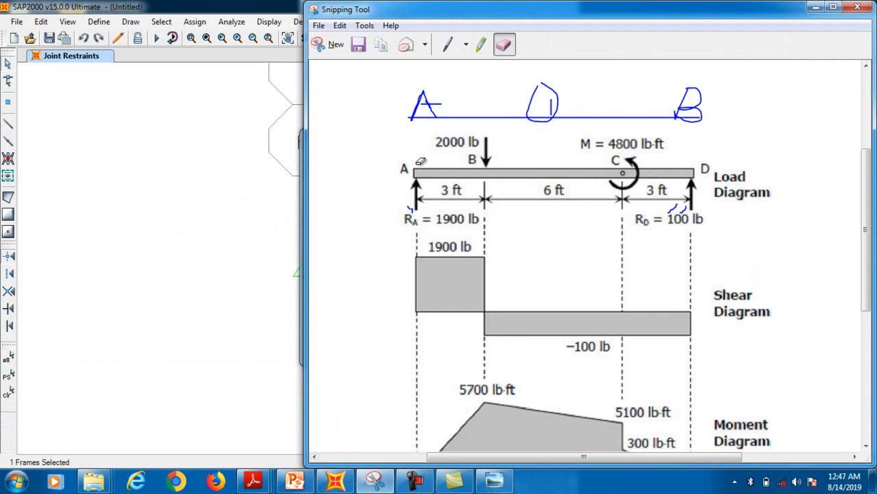
click(447, 44)
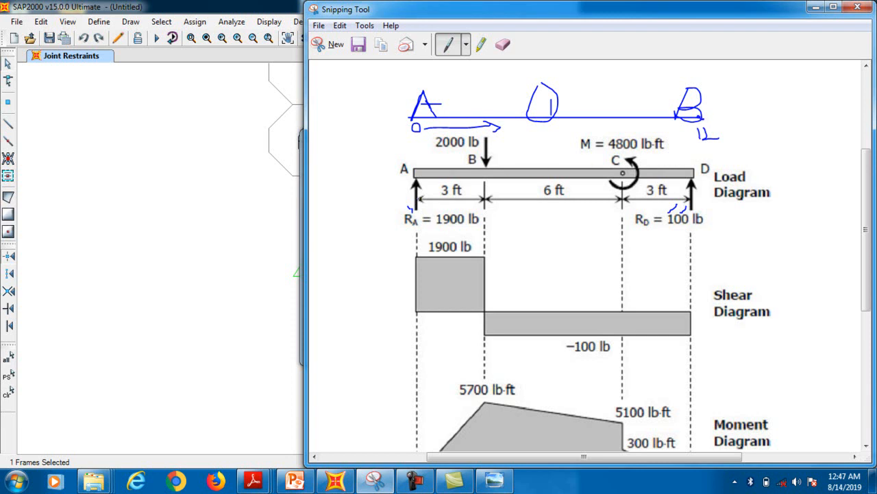
drag(478, 199, 484, 199)
- Back in SAP2000, apply a 2000 lb gravity point load to the beam at a distance of 3 ft
click(414, 482)
click(414, 482)
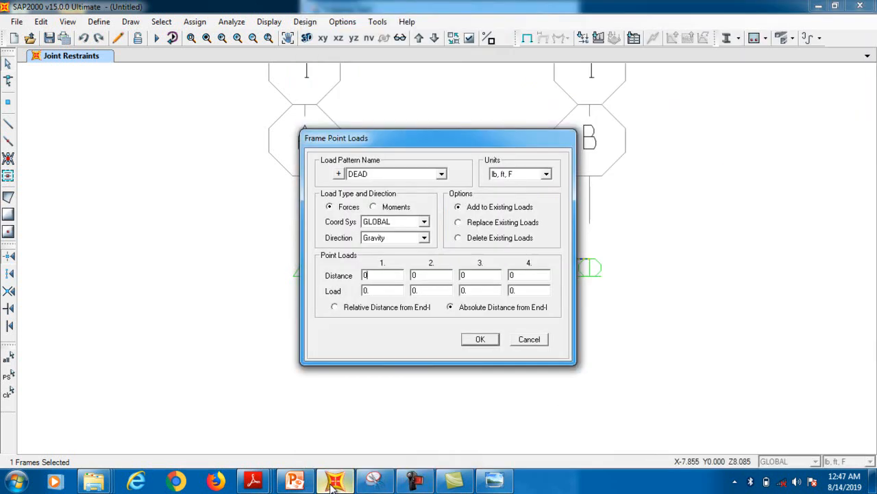
click(335, 482)
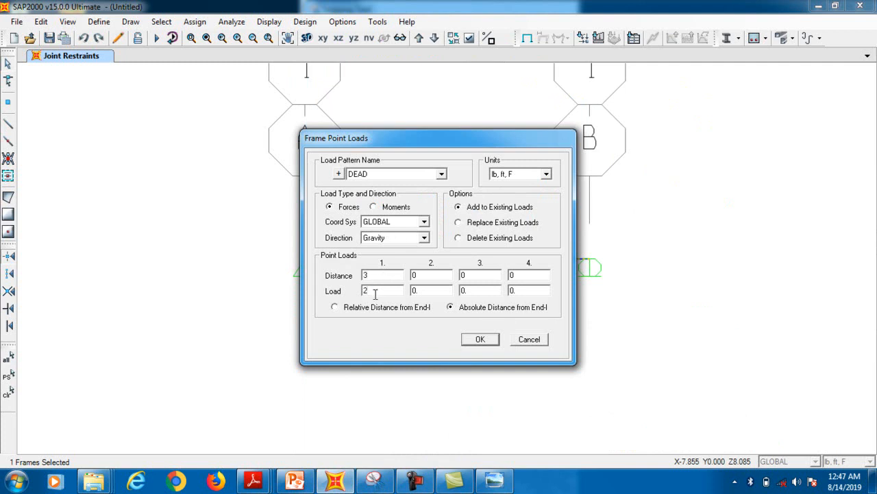
click(479, 338)
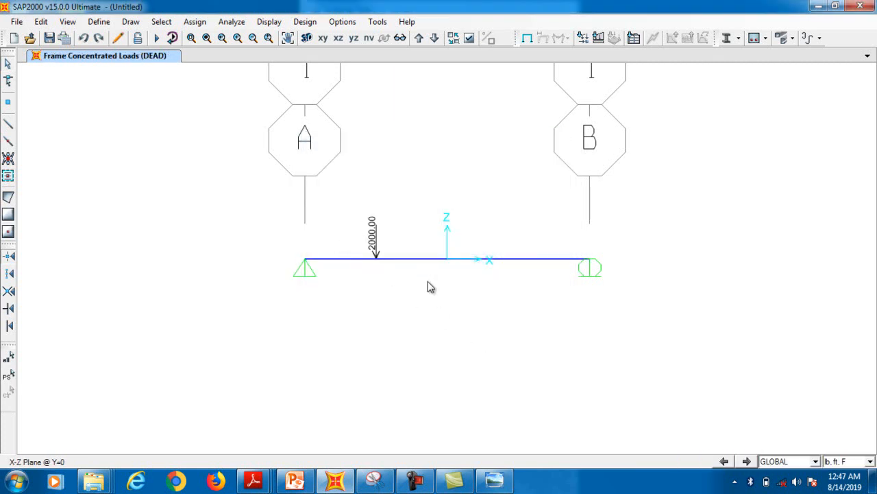
- Select the beam for its next load and bring up the annotated load diagram in Snipping Tool
click(428, 260)
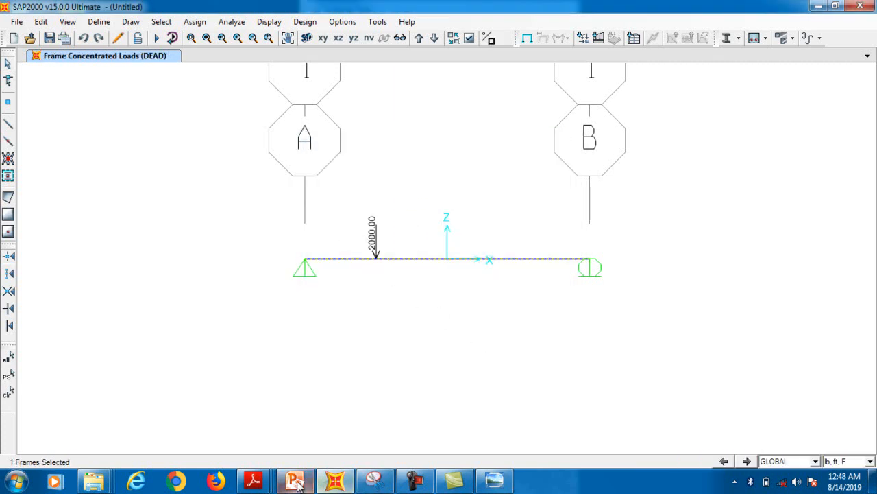
click(253, 481)
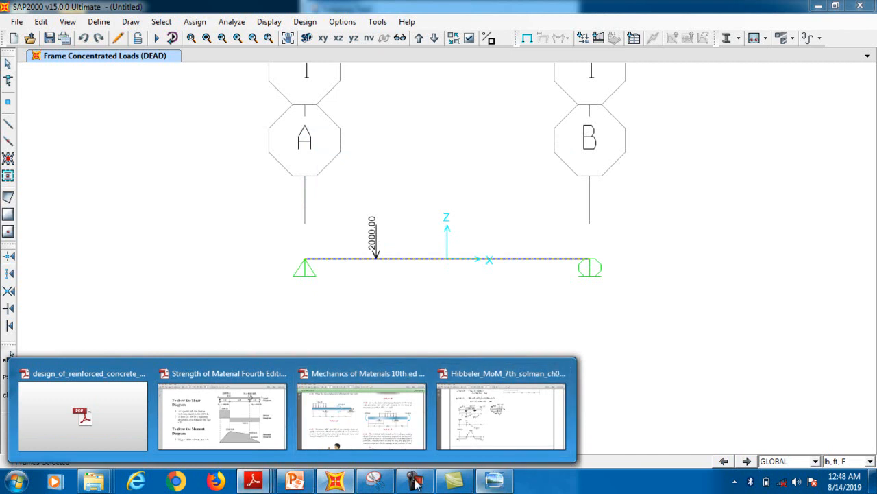
click(375, 481)
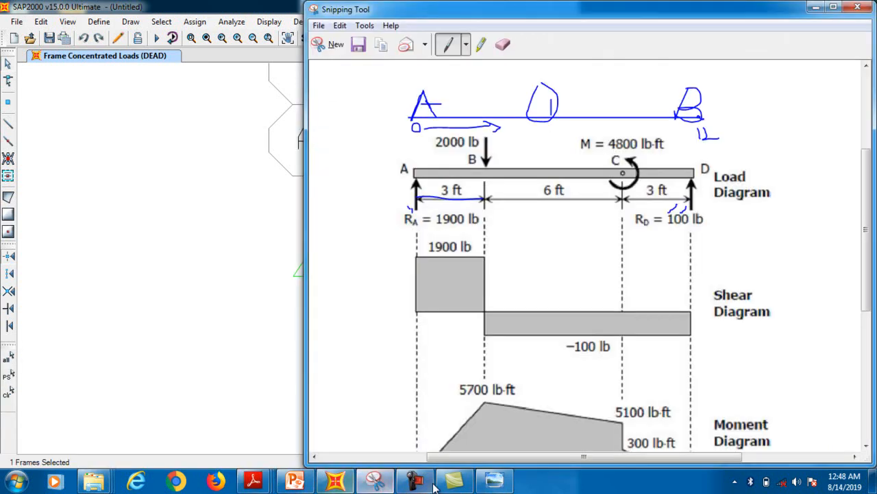
click(495, 480)
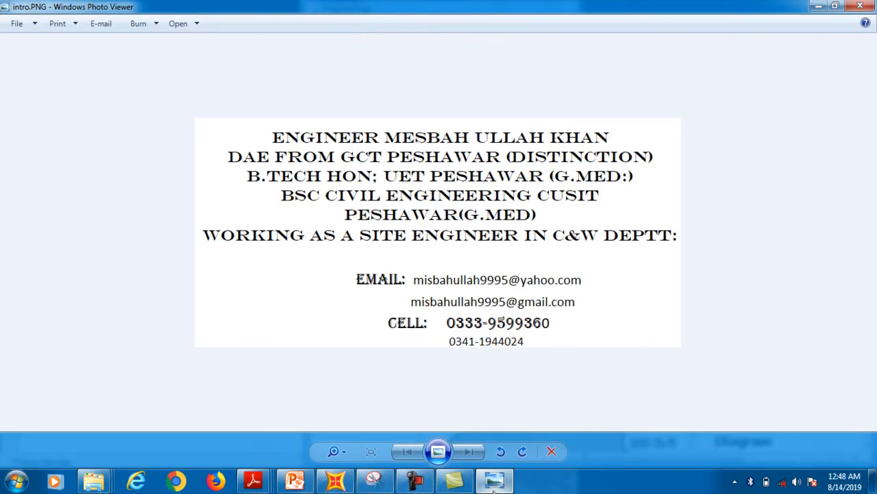
click(376, 480)
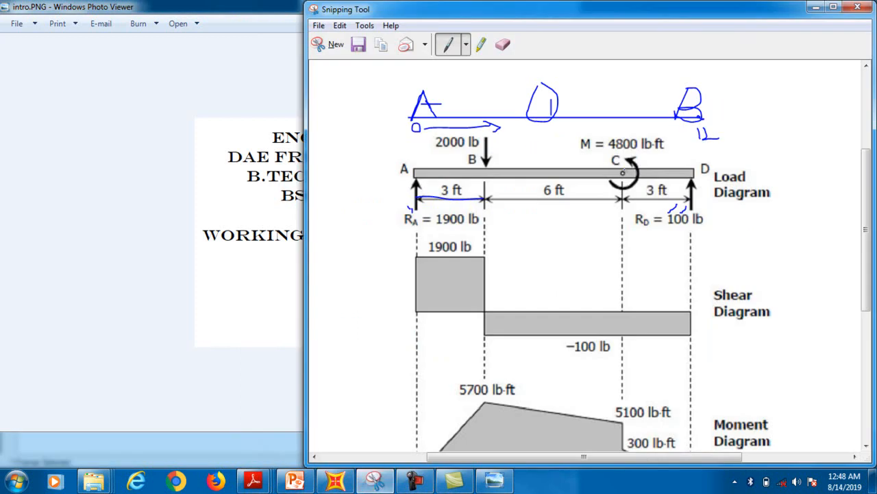
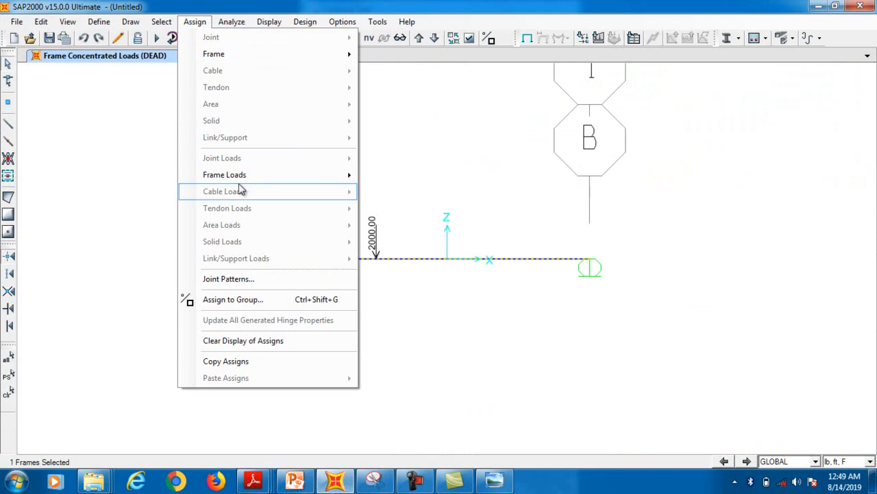
- In SAP2000, start another DEAD frame point load on the beam, with load type Moments in global direction Y
mouse_move(247, 175)
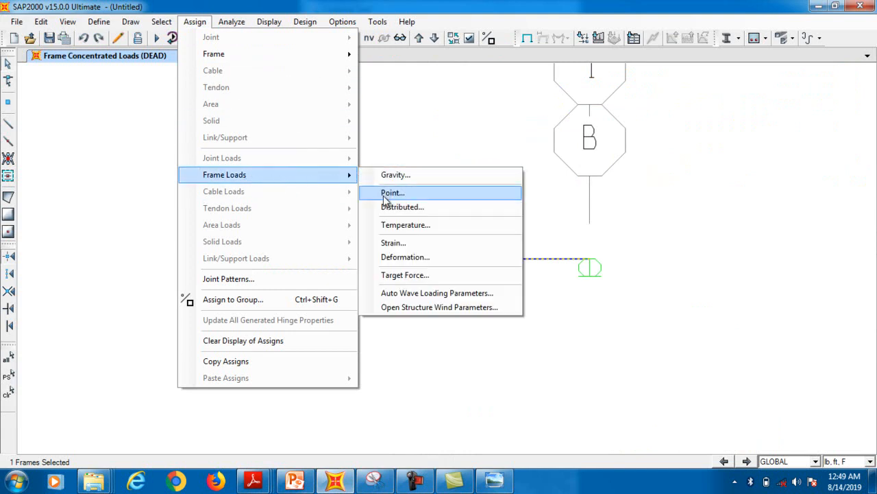
click(425, 197)
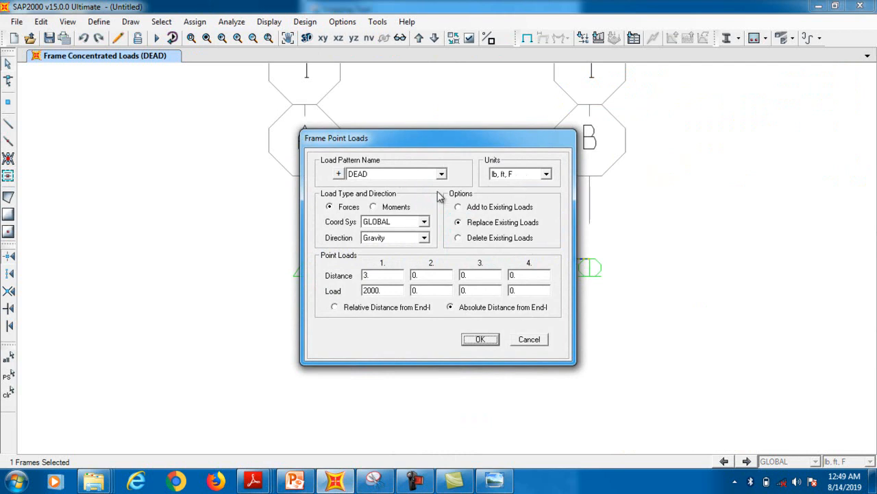
click(377, 207)
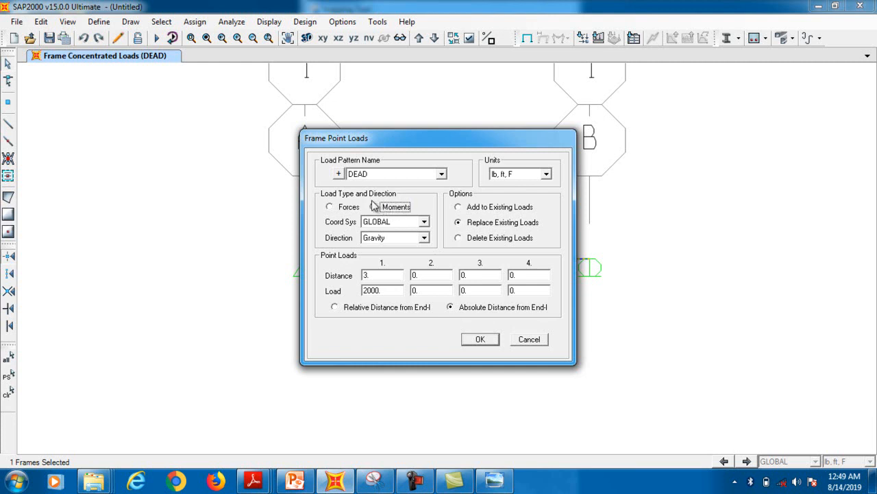
click(392, 240)
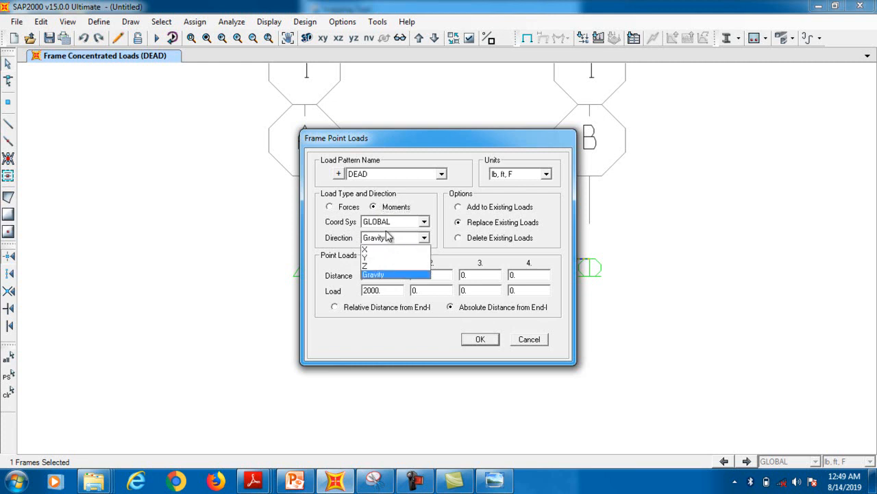
click(376, 258)
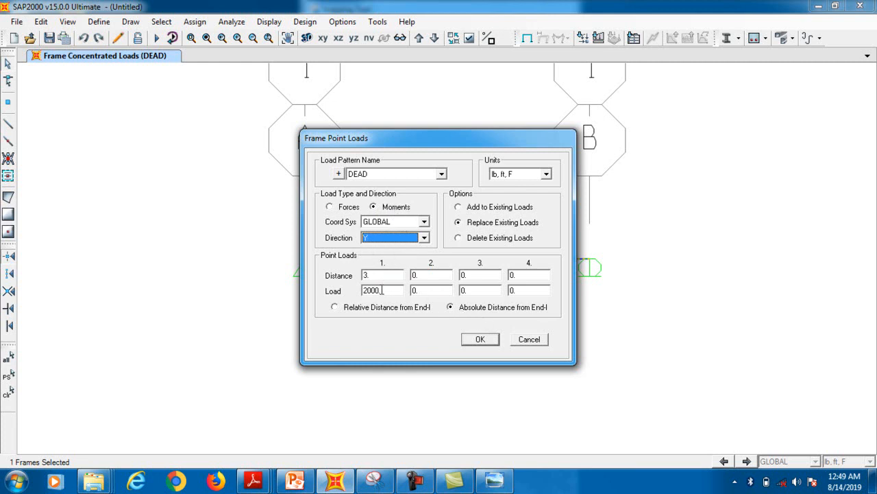
click(382, 291)
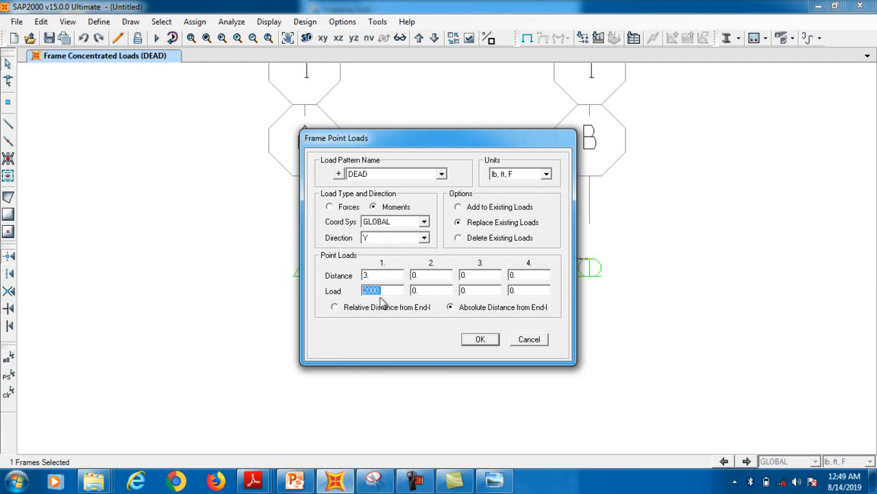
- Check the moment at C in the Snipping Tool load diagram and return to the SAP2000 load settings
click(253, 480)
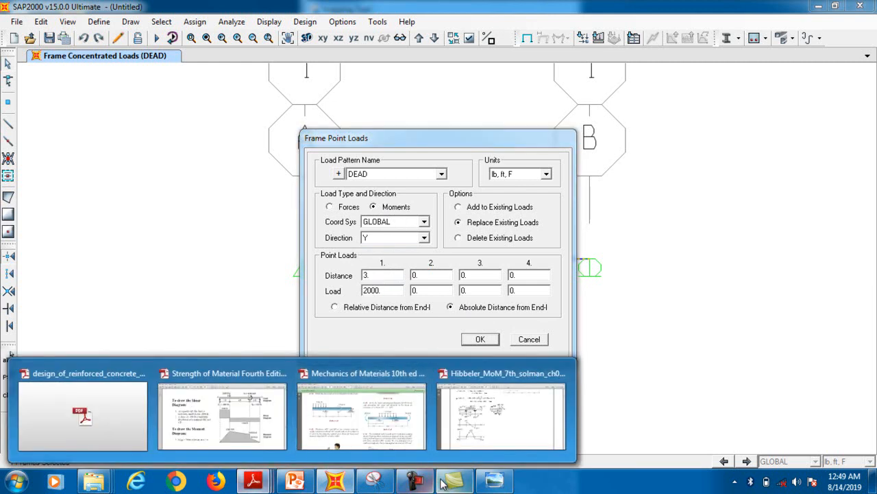
click(375, 480)
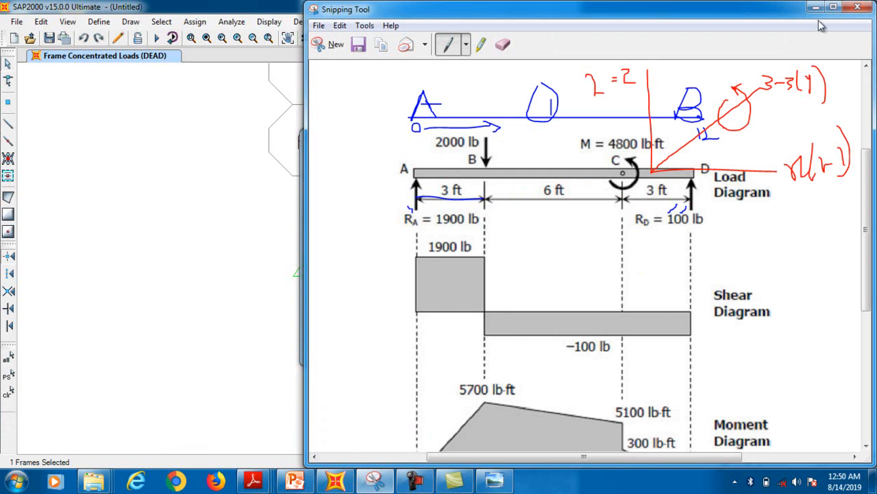
click(335, 480)
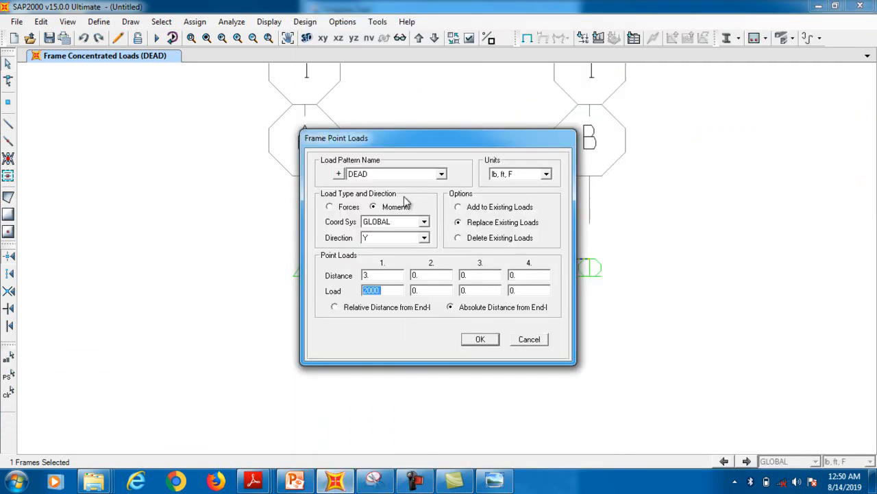
- Apply a moment of 48000 to the beam at a distance of 9 ft, added to the existing loads
double_click(380, 275)
click(375, 480)
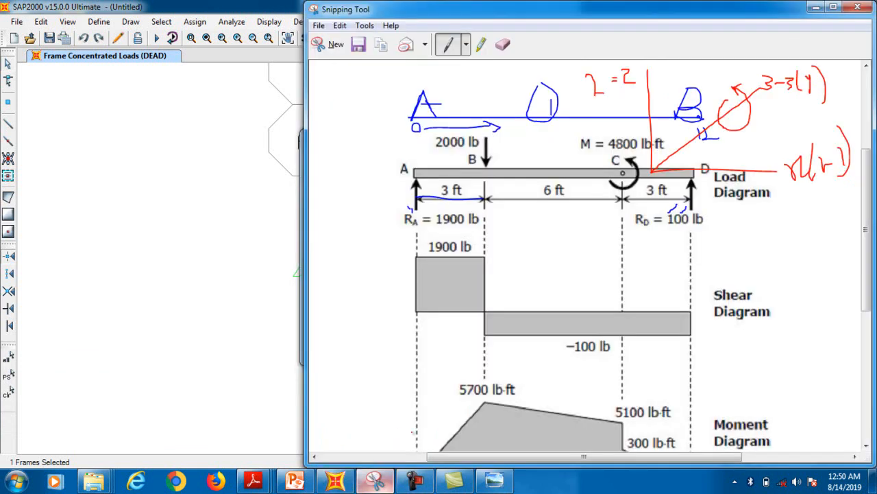
click(816, 7)
double_click(386, 293)
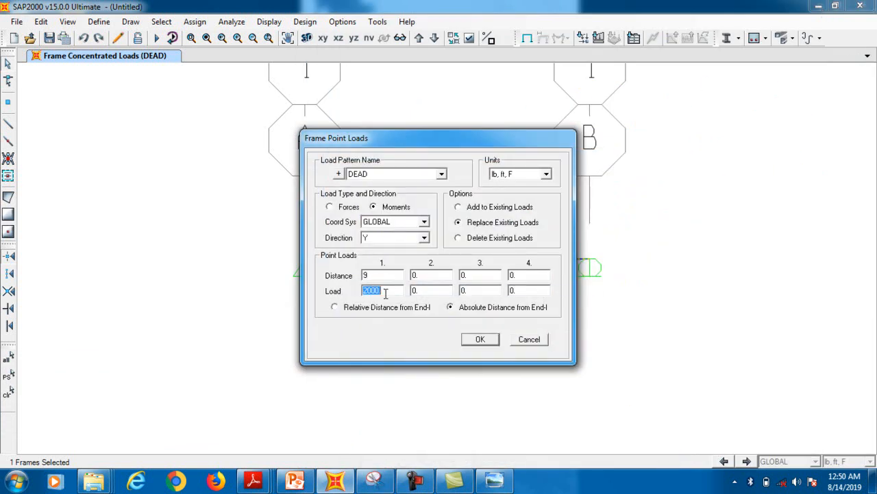
text(48)
click(484, 208)
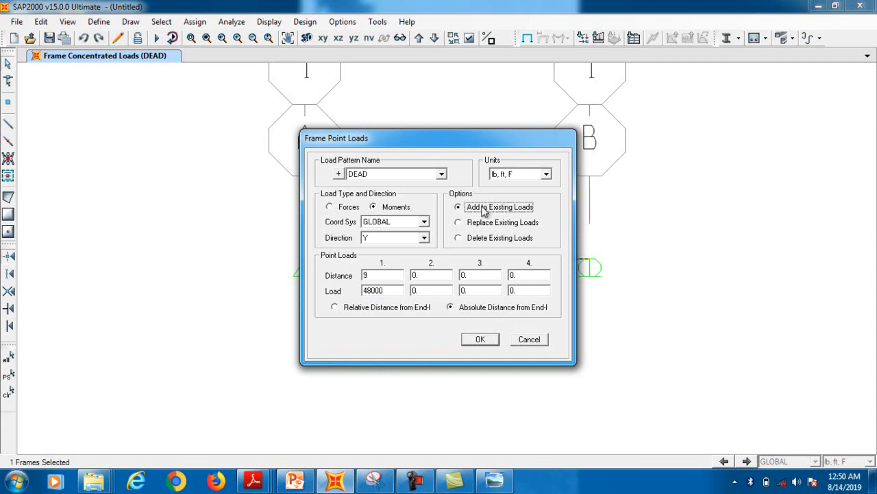
click(480, 339)
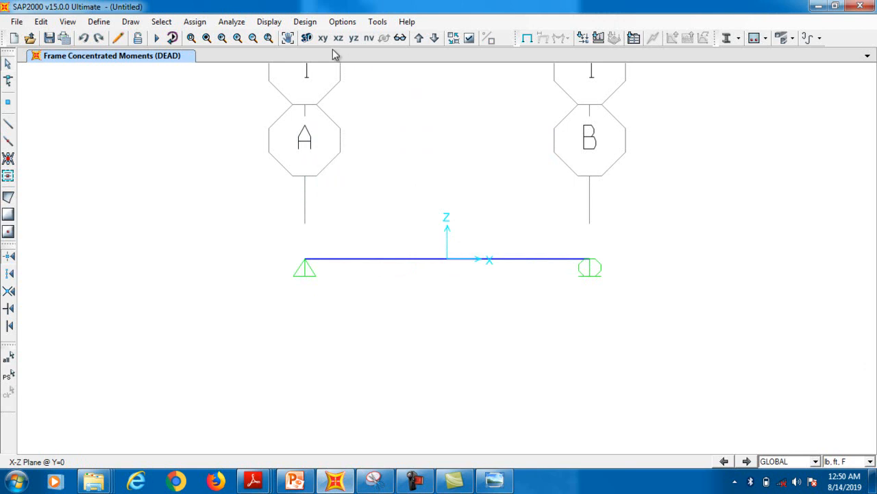
- Inspect the moment in 3D, undo its assignment, and return to the XZ view
click(306, 38)
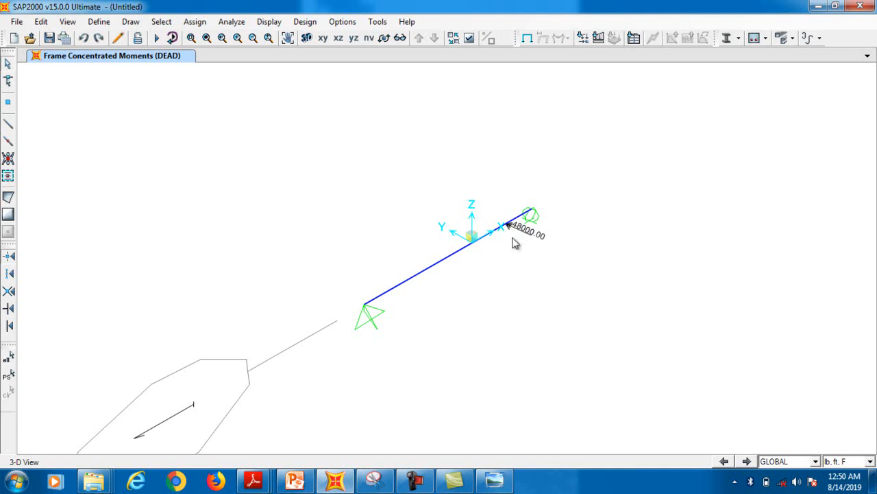
key(ctrl+z)
click(337, 38)
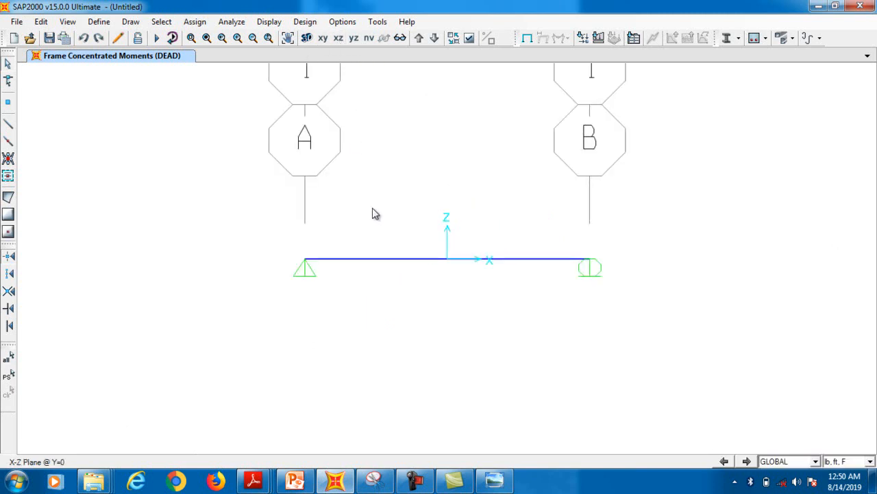
- Assign the beam a DEAD moment of -4800 lb-ft about Y at 9 ft, added to existing loads, and check it in 3D
click(403, 261)
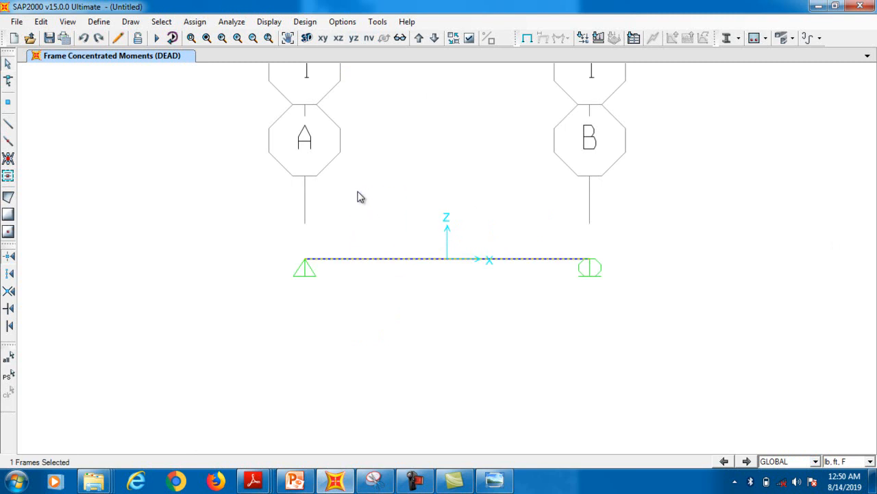
click(198, 23)
mouse_move(265, 181)
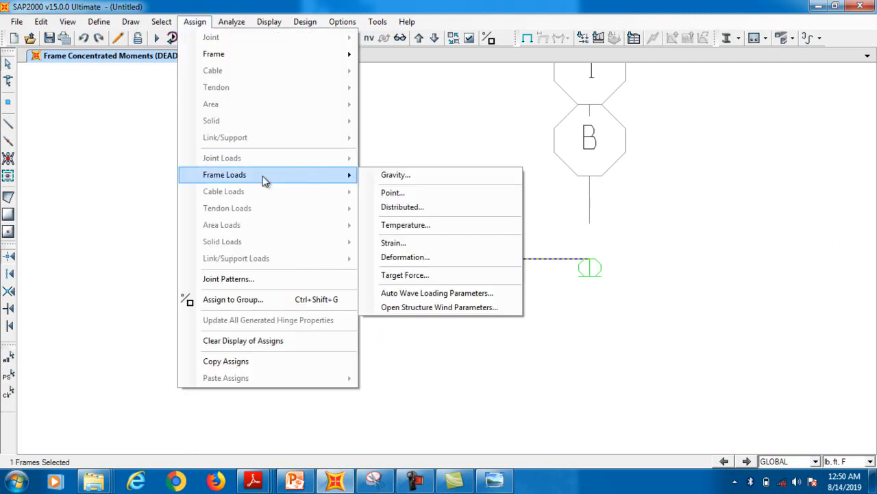
click(389, 192)
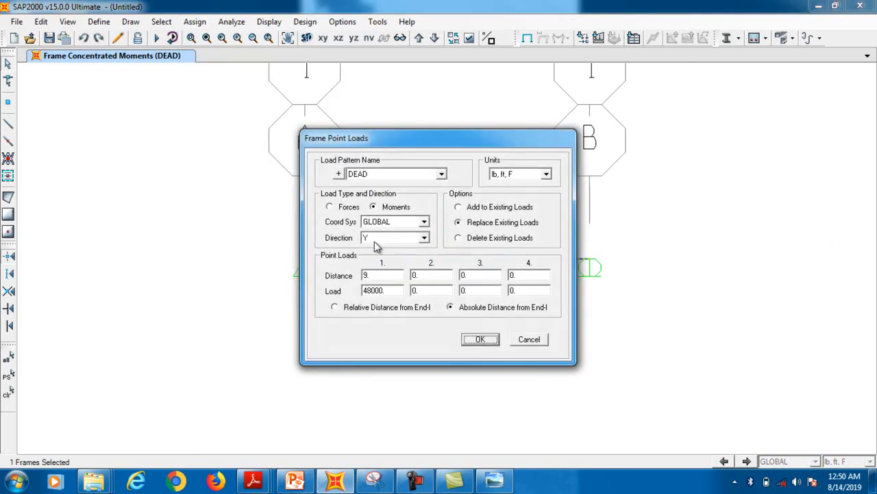
double_click(364, 290)
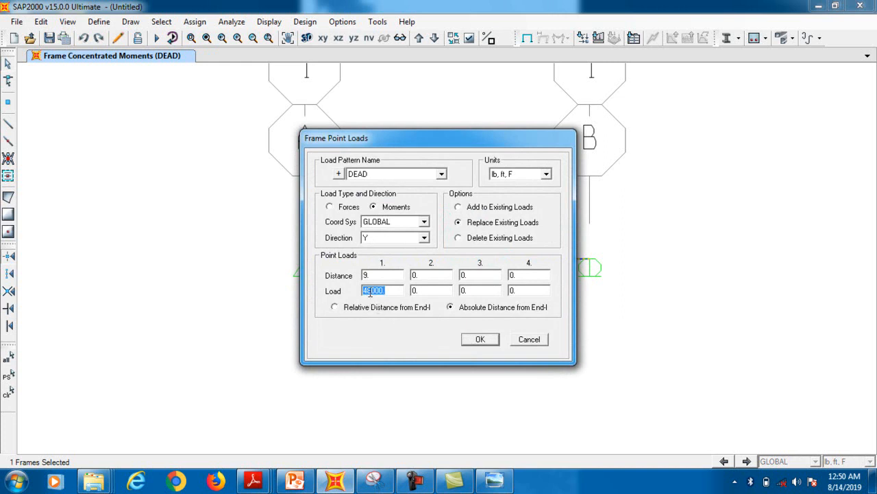
click(364, 290)
text(-)
click(458, 207)
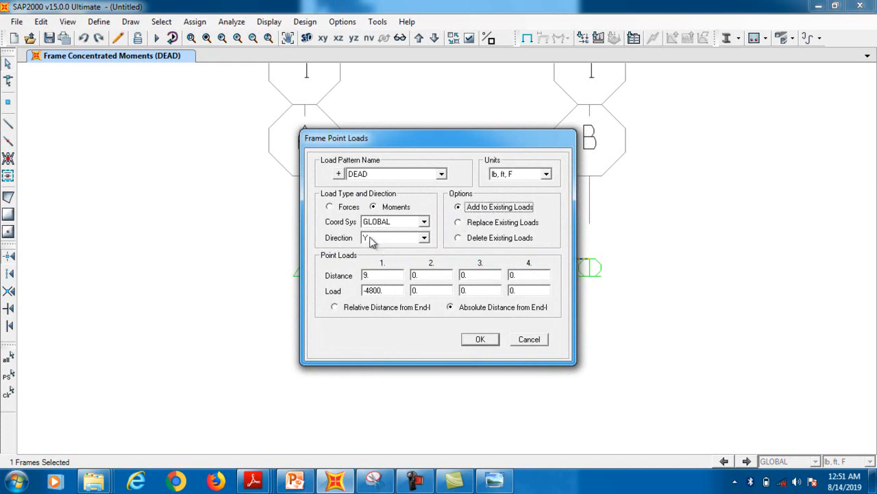
click(478, 339)
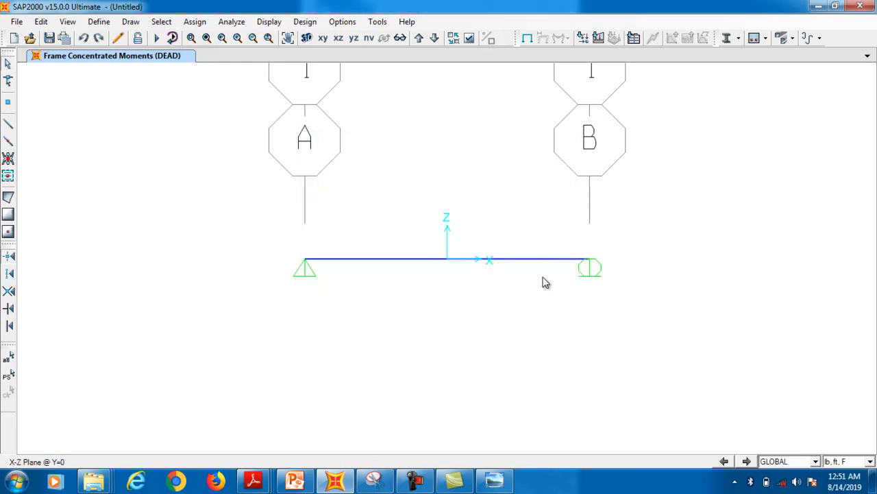
click(306, 39)
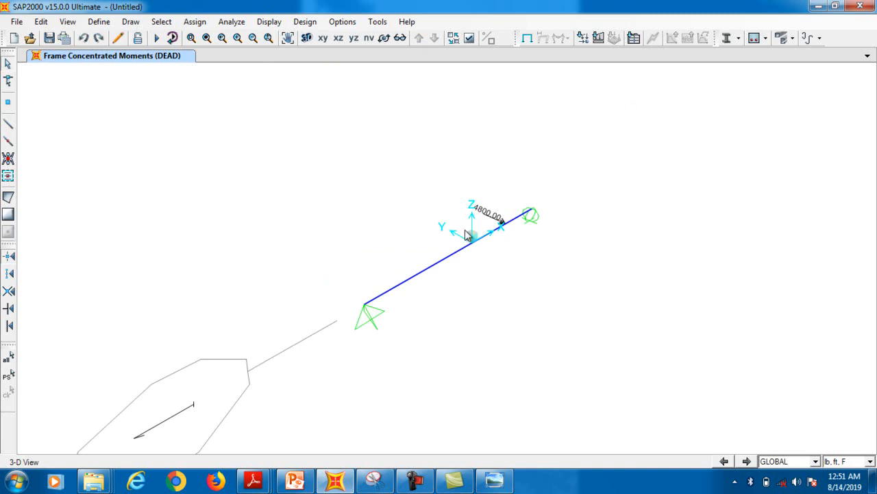
click(337, 39)
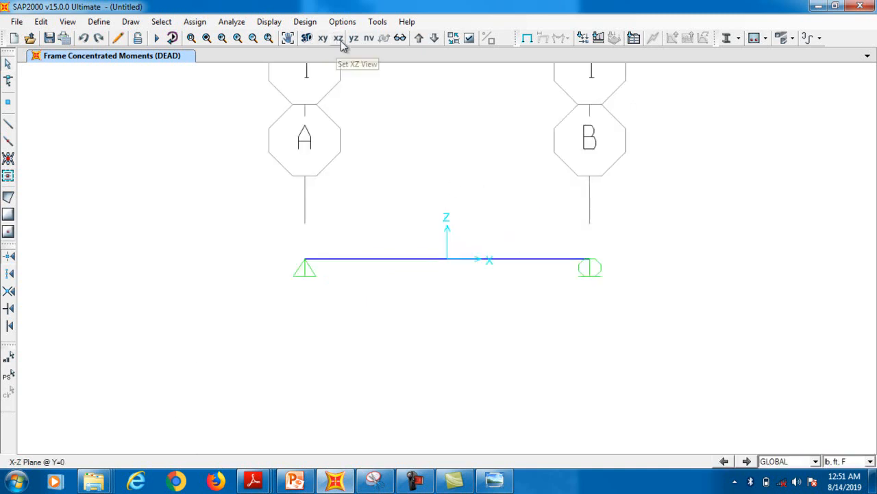
- Exclude the MODAL case and run the analysis, saving the model as "ssb point and moment"
click(157, 40)
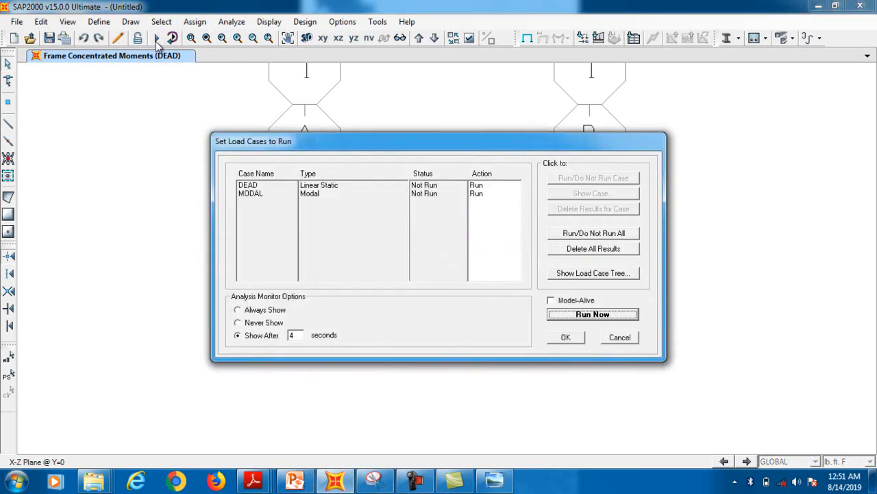
click(315, 195)
click(601, 180)
click(591, 316)
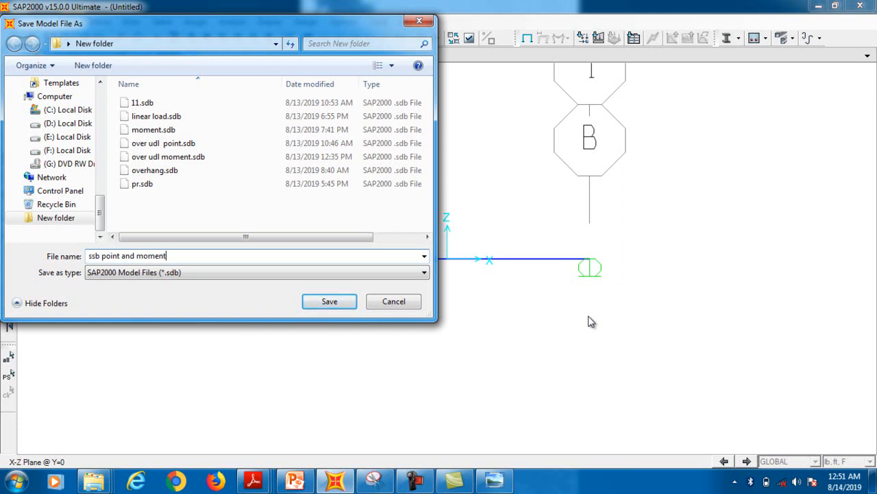
click(311, 305)
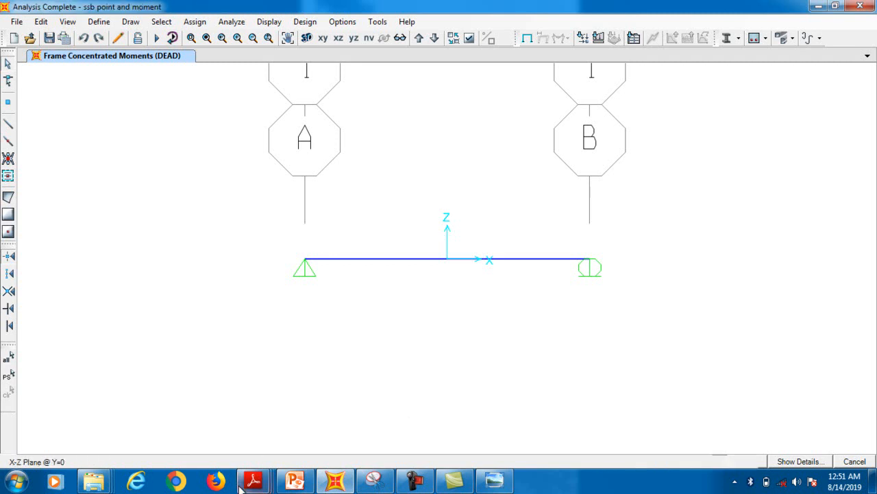
- Switch to Adobe Reader to examine the textbook beam's load, shear and moment diagrams, and return to SAP2000
mouse_move(243, 486)
click(283, 414)
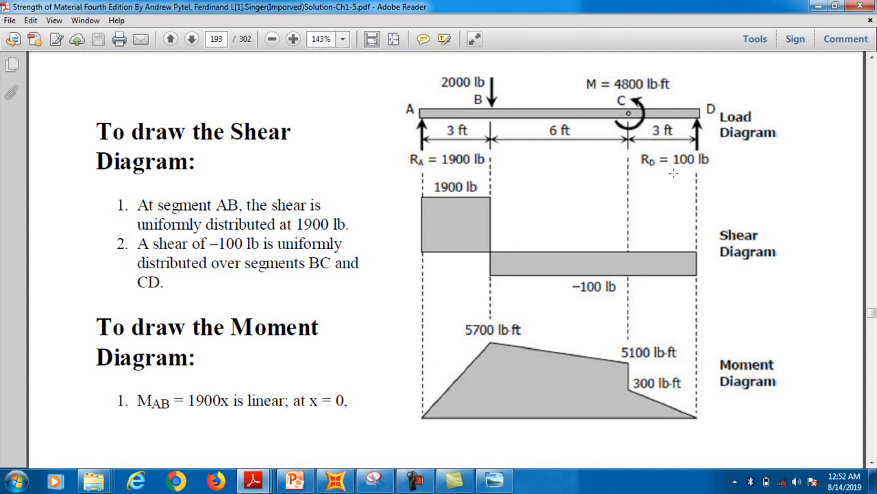
click(336, 480)
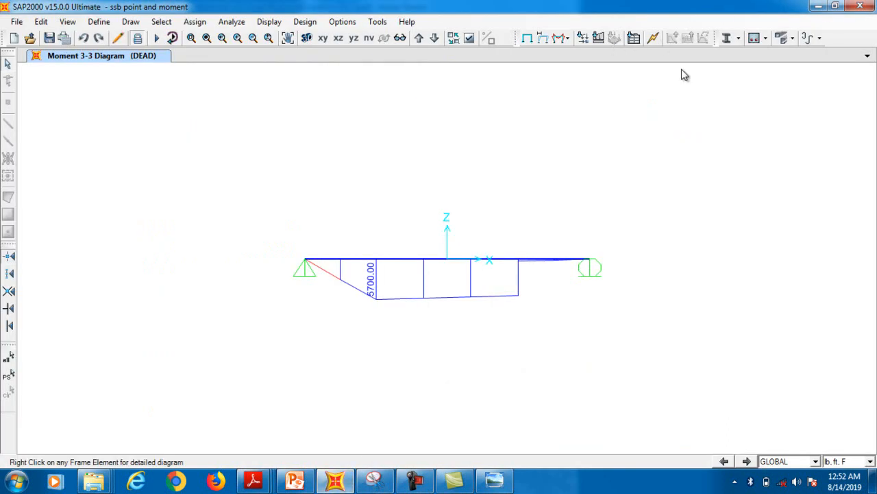
- Display the DEAD joint reactions as arrows, compare them with the textbook solution in Adobe Reader, and return to SAP2000
click(567, 38)
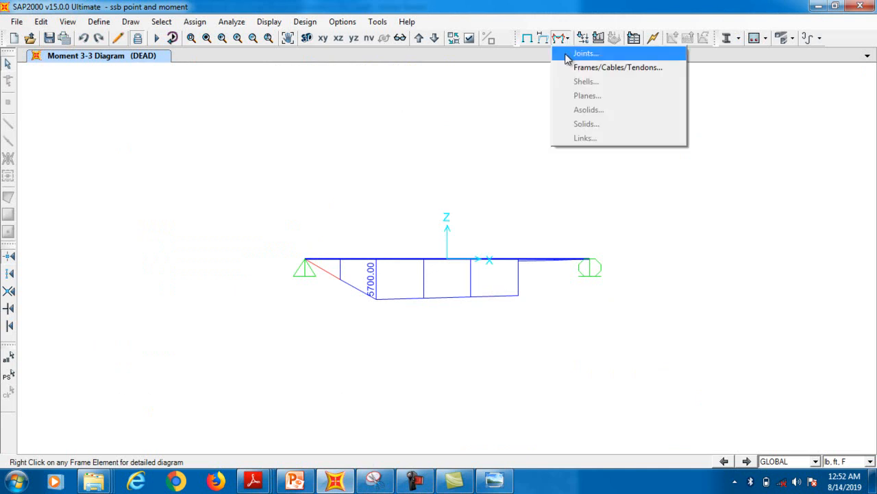
click(582, 53)
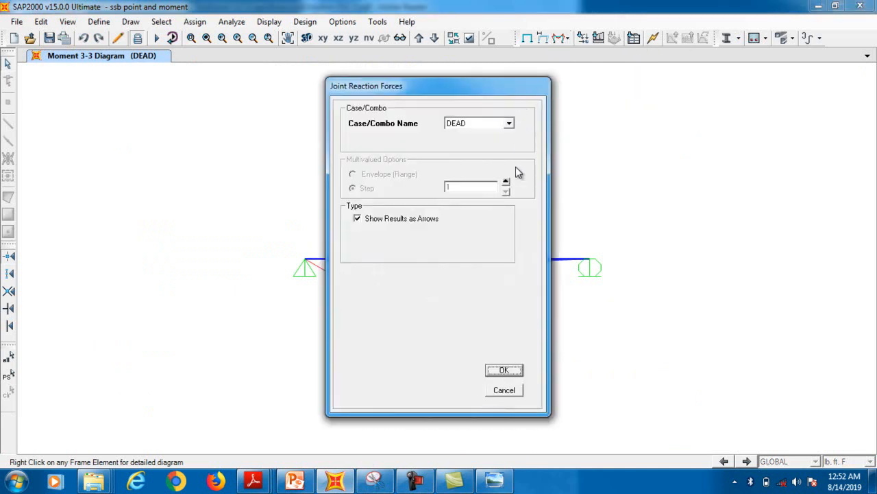
click(515, 369)
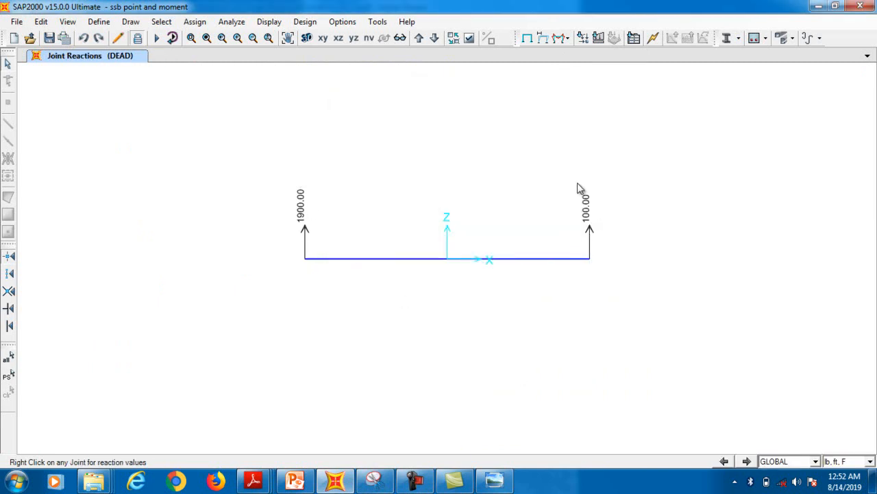
click(252, 481)
click(251, 414)
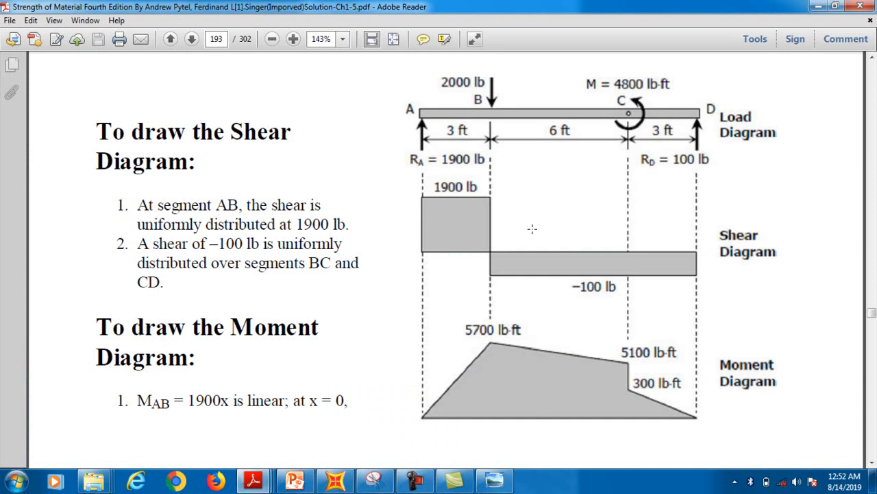
click(336, 482)
- Display the beam's Shear 2-2 diagram for the DEAD case with values shown, and inspect it along the span
click(567, 42)
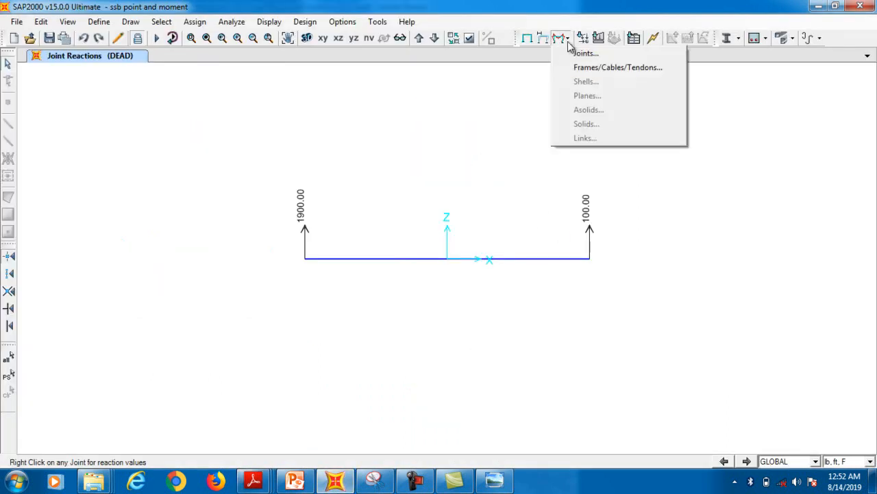
click(569, 68)
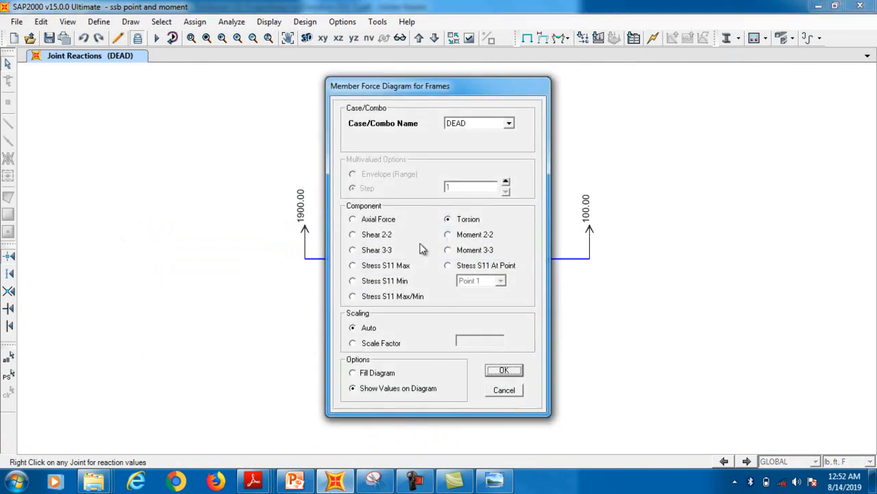
click(375, 236)
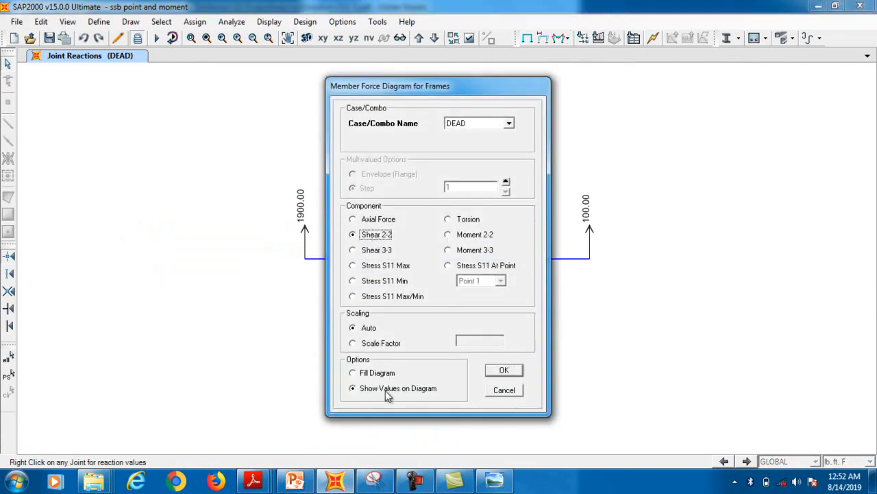
click(507, 374)
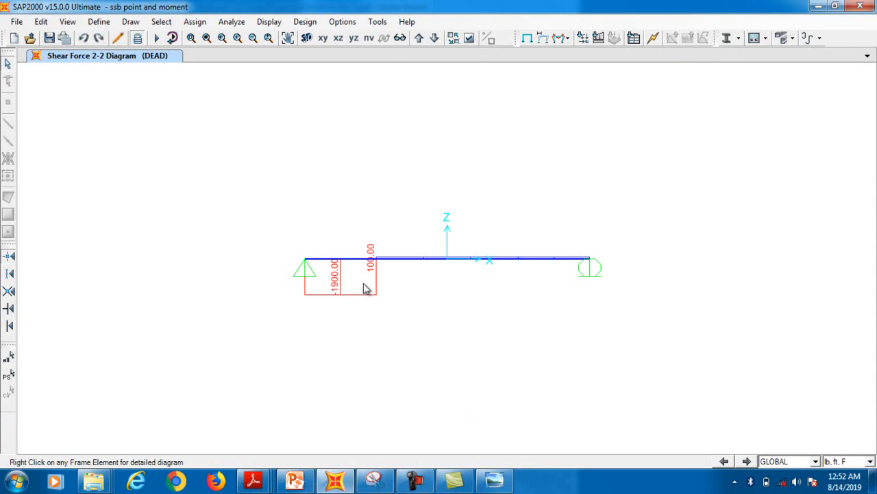
mouse_move(404, 264)
scroll(417, 263, up, 2)
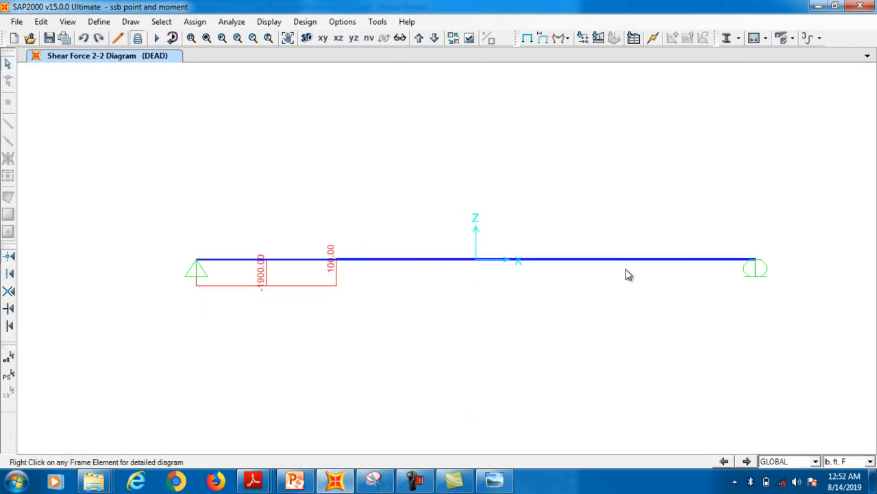
scroll(620, 268, up, 1)
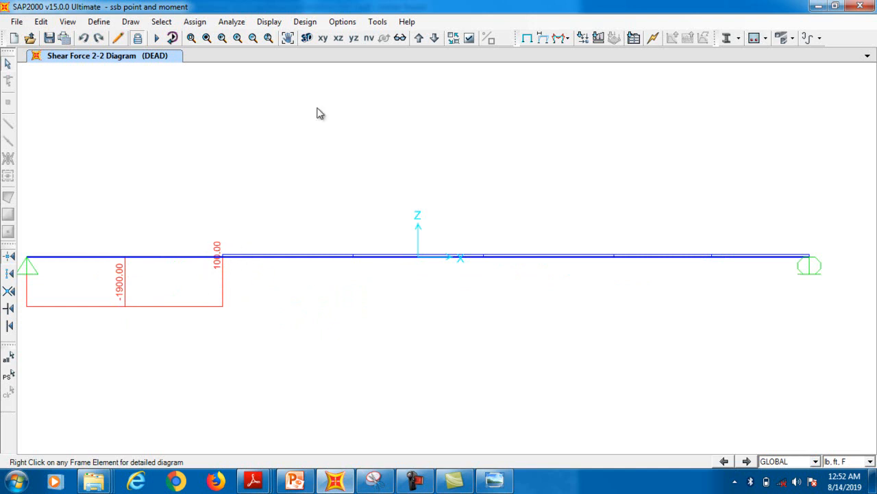
scroll(332, 240, down, 2)
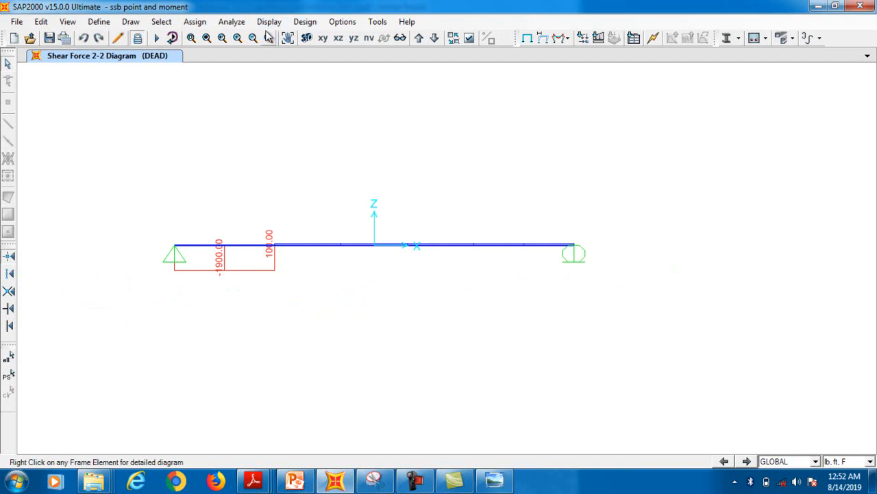
- Display the Moment 3-3 diagram for DEAD with values shown, compare it with the textbook diagram in Adobe Reader, and return to SAP2000
click(568, 39)
click(562, 66)
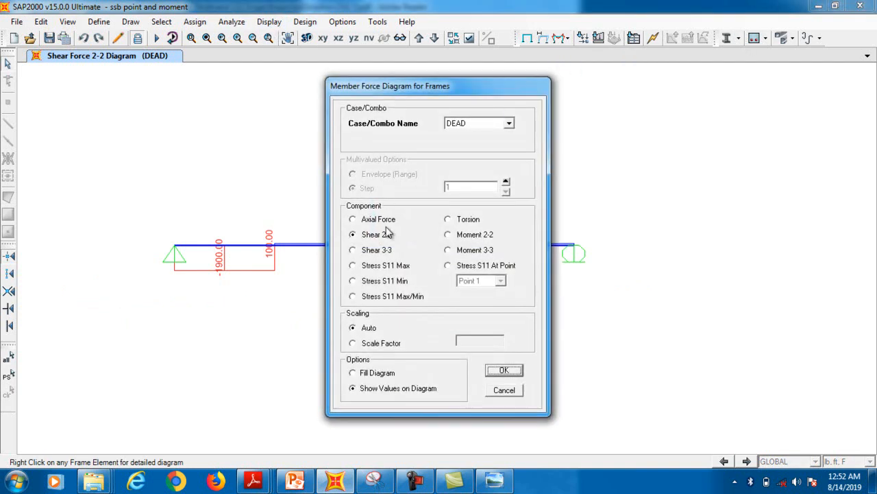
click(458, 250)
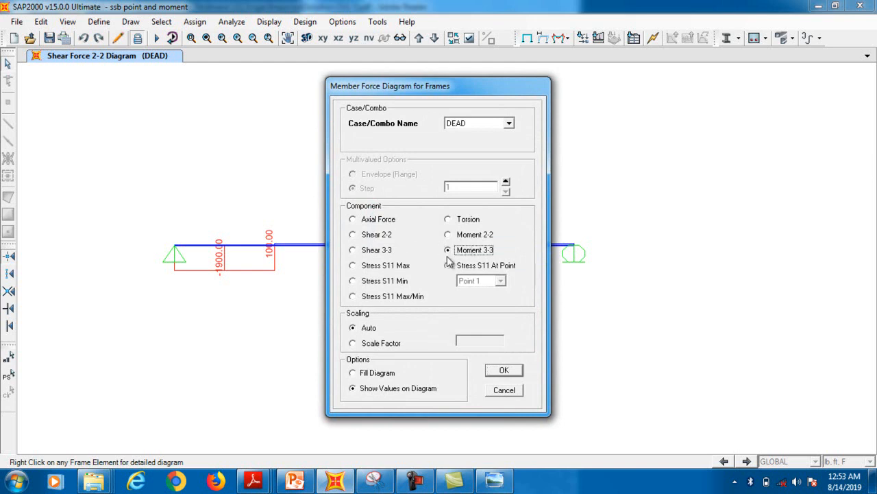
click(504, 371)
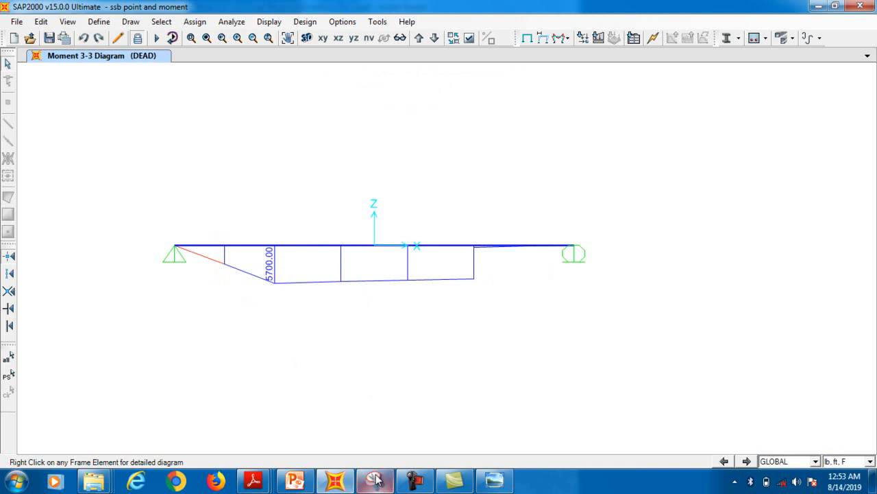
mouse_move(262, 485)
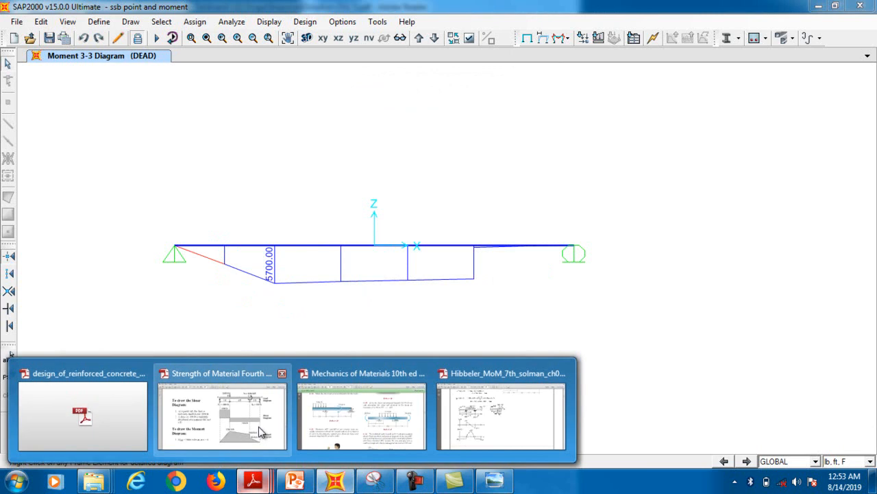
click(222, 417)
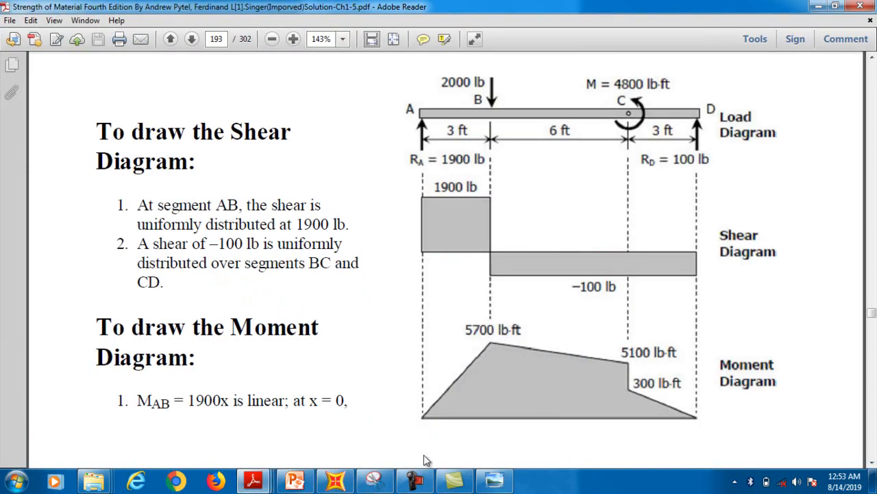
click(338, 481)
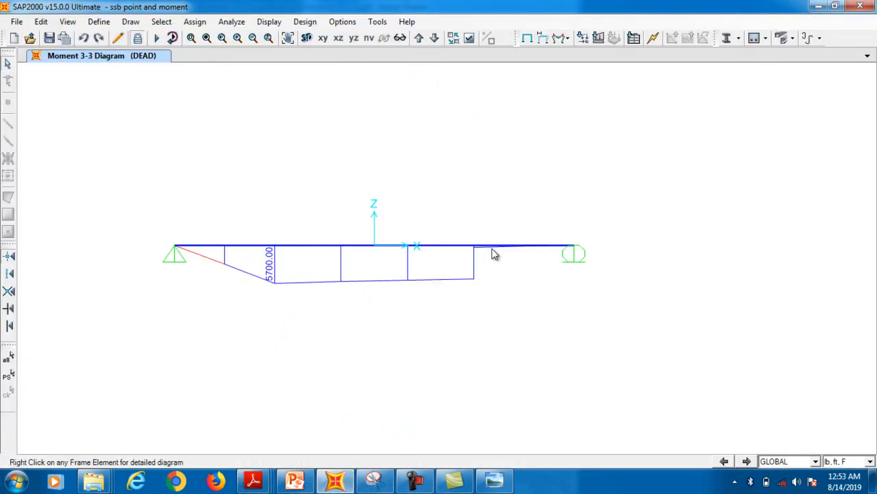
- Inspect the beam's detailed frame diagrams along the span and at their maxima, check them against the textbook in Adobe Reader, and close them
scroll(521, 254, up, 5)
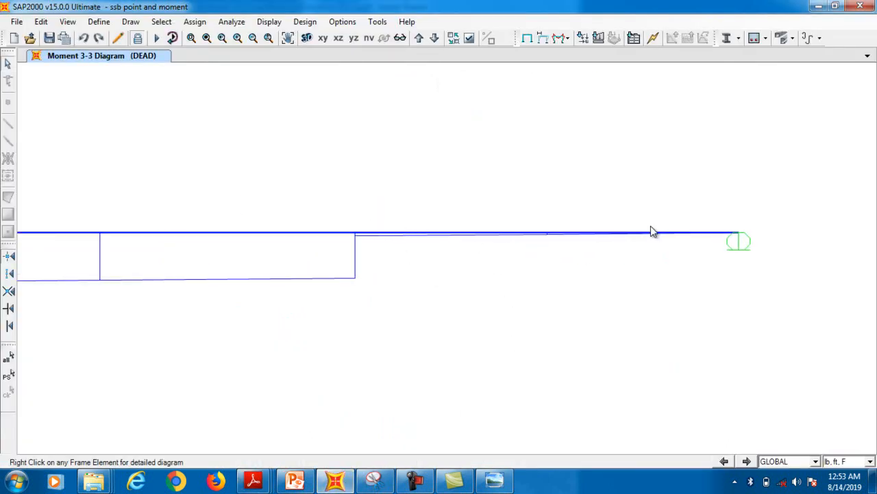
right_click(358, 234)
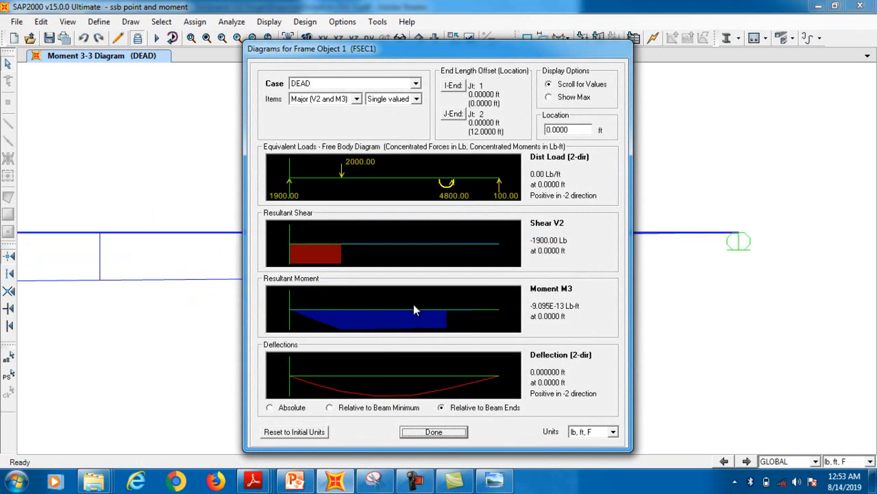
drag(290, 171, 339, 170)
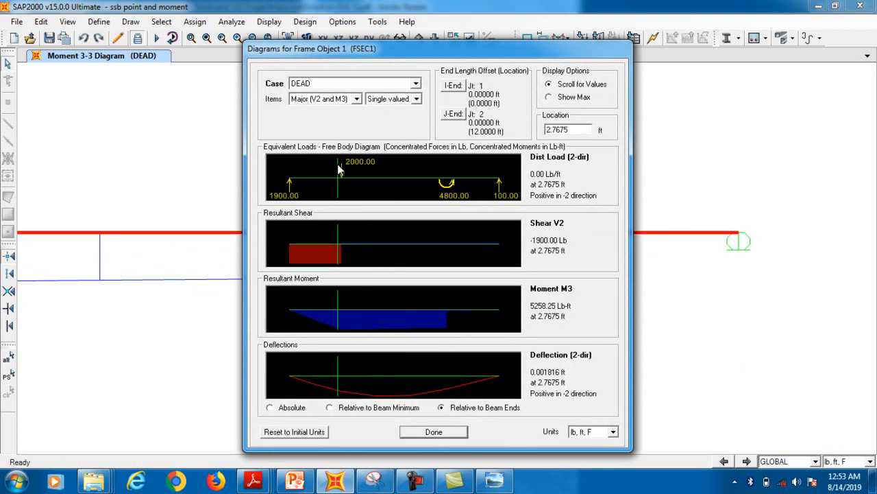
click(567, 99)
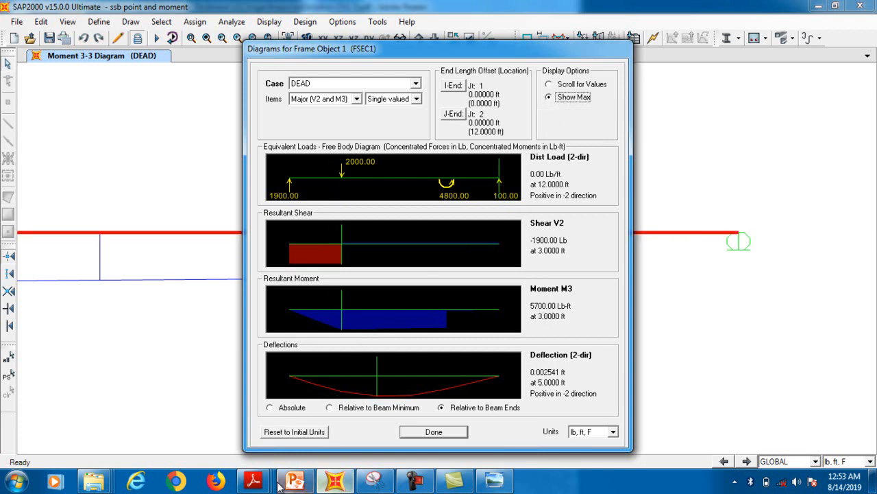
click(216, 425)
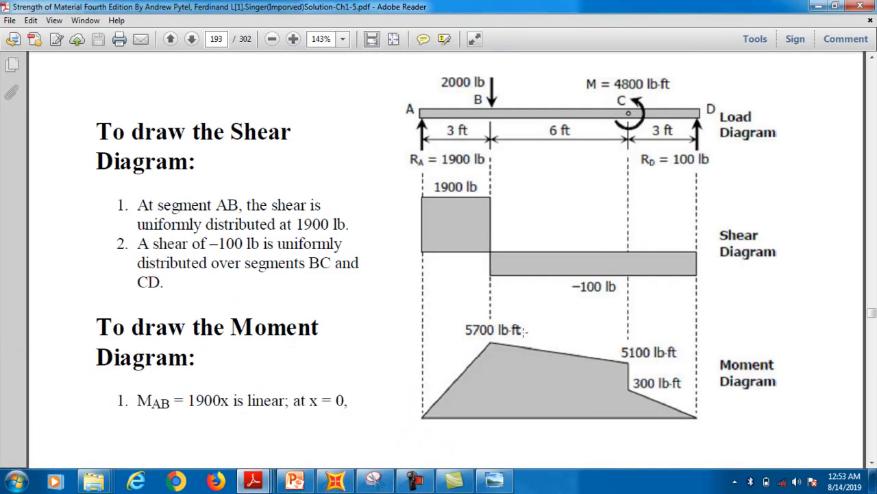
click(337, 480)
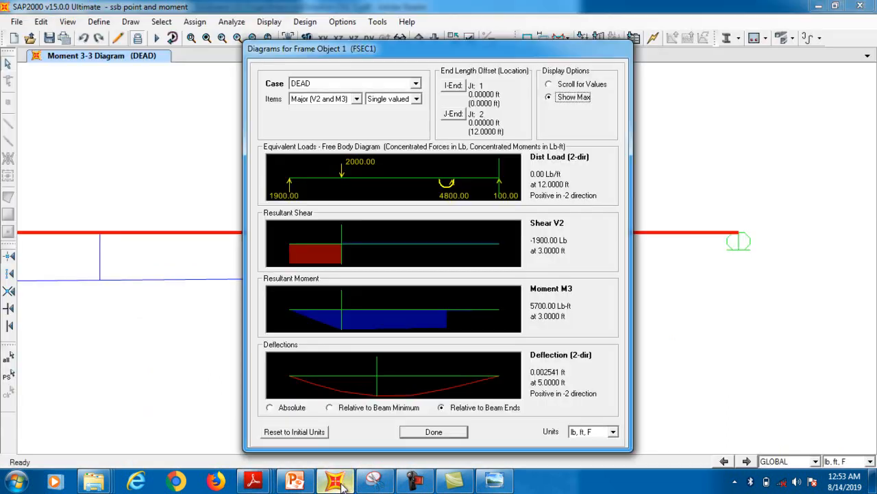
click(424, 437)
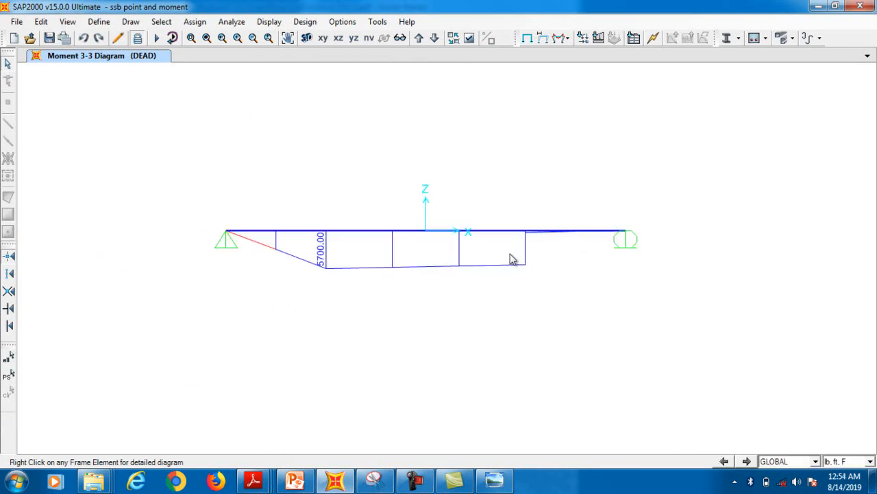
scroll(516, 259, up, 1)
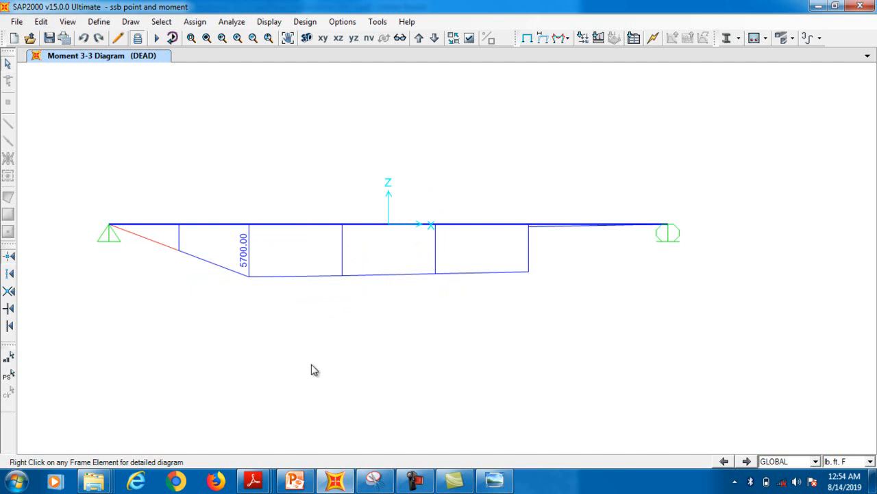
mouse_move(339, 481)
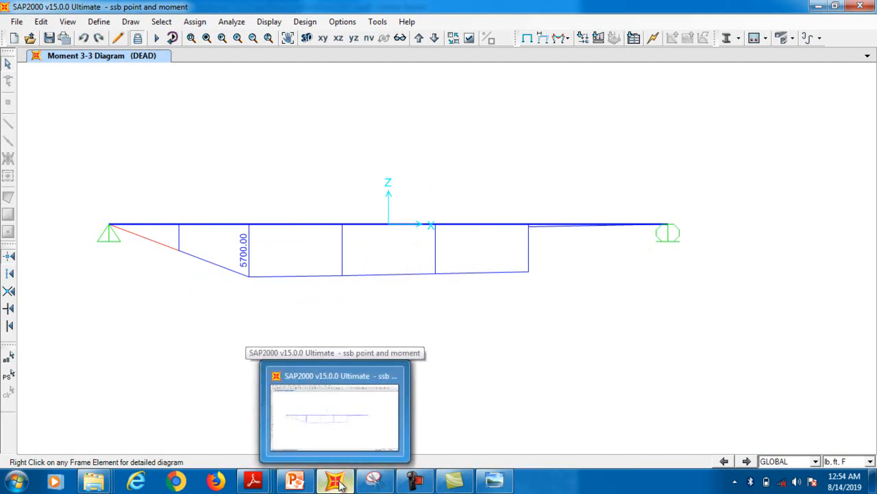